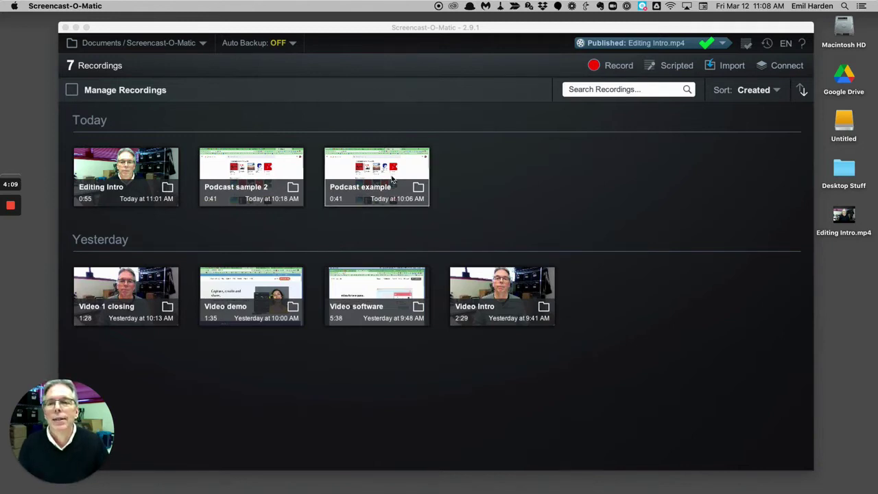
# Open the Podcast example recording in the Screencast-O-Matic editor
pyautogui.click(374, 189)
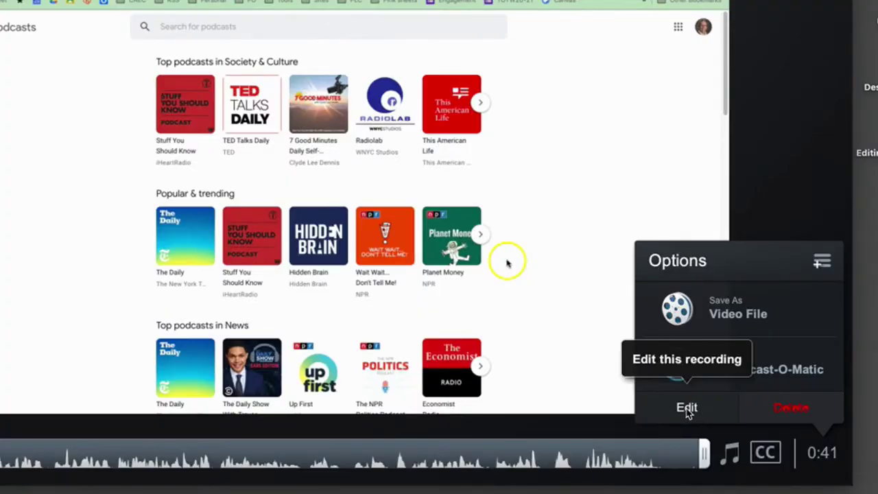
pyautogui.click(687, 408)
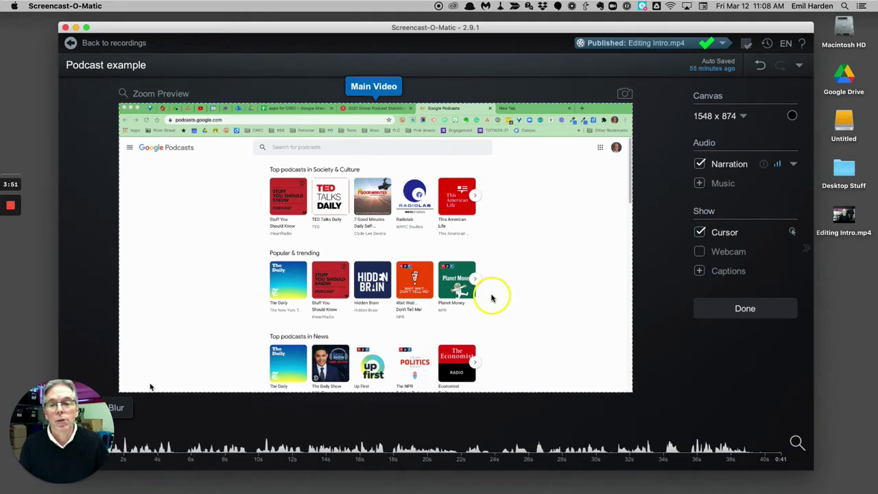
# Move the webcam bubble up out of the way and browse the Tools menu submenus
pyautogui.moveTo(69, 400)
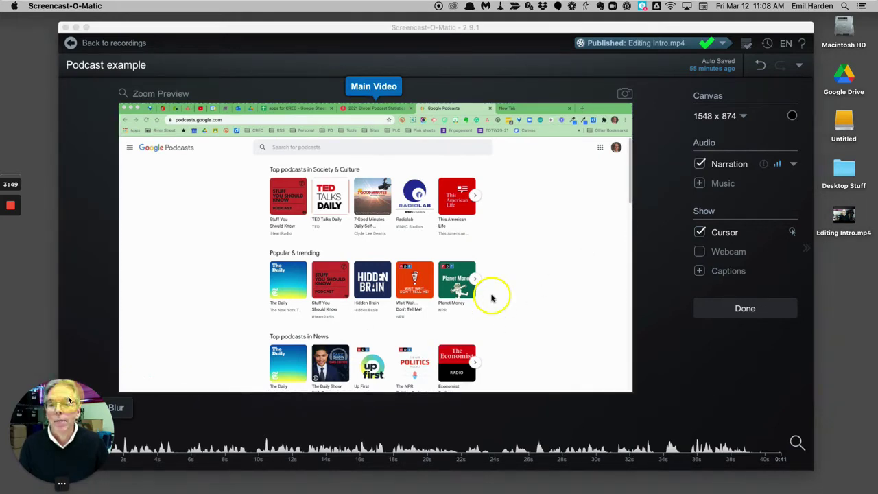
pyautogui.moveTo(68, 400); pyautogui.dragTo(78, 67)
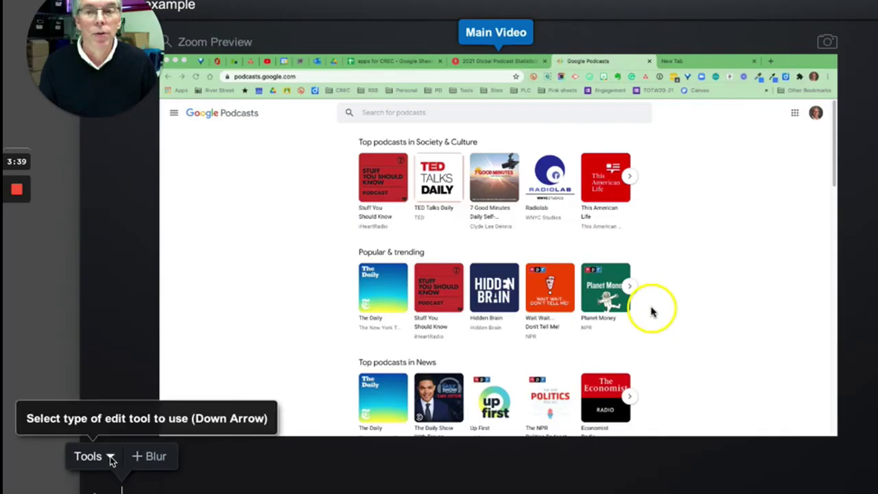
pyautogui.click(82, 410)
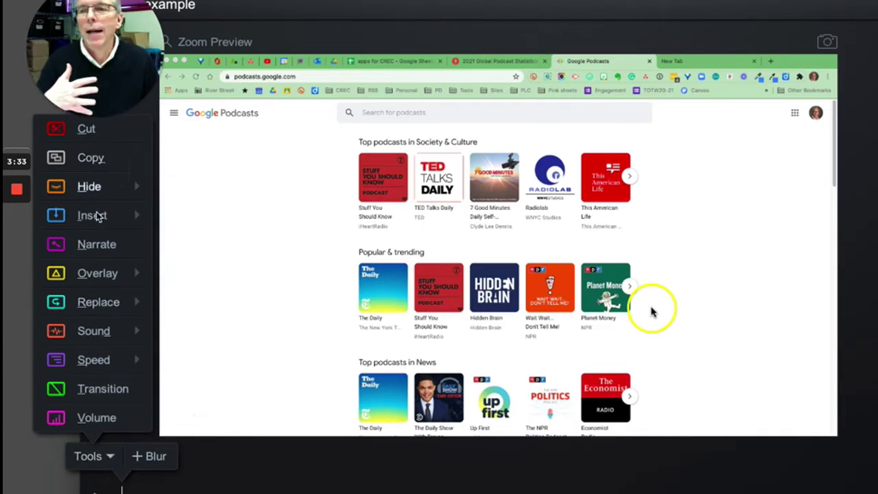
pyautogui.moveTo(88, 195)
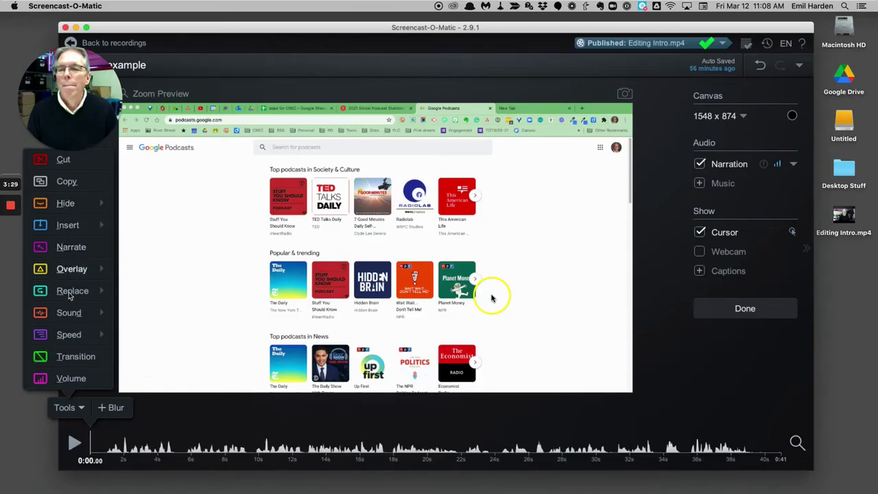
pyautogui.moveTo(92, 360)
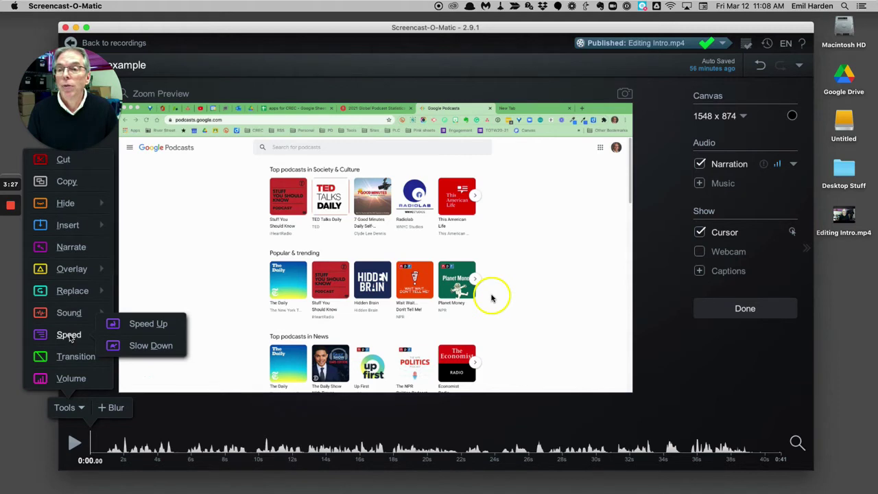
pyautogui.moveTo(76, 276)
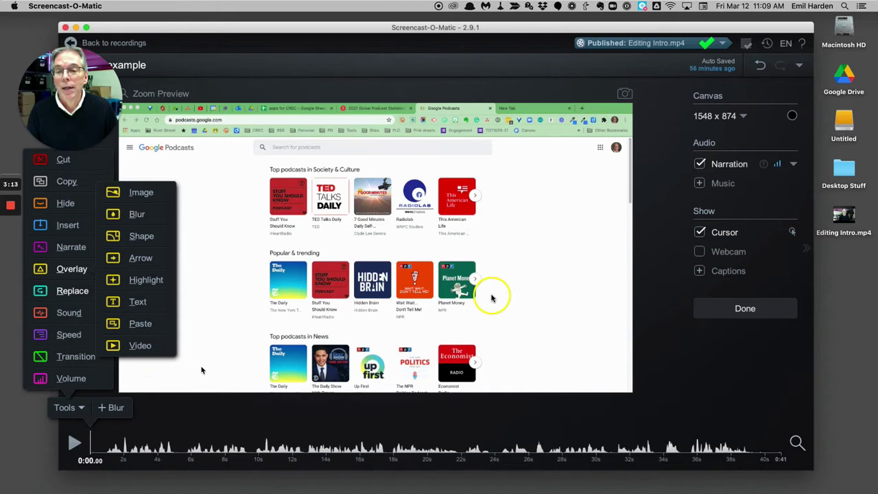
# Close the Tools menu and play the recording with the volume raised
pyautogui.click(198, 415)
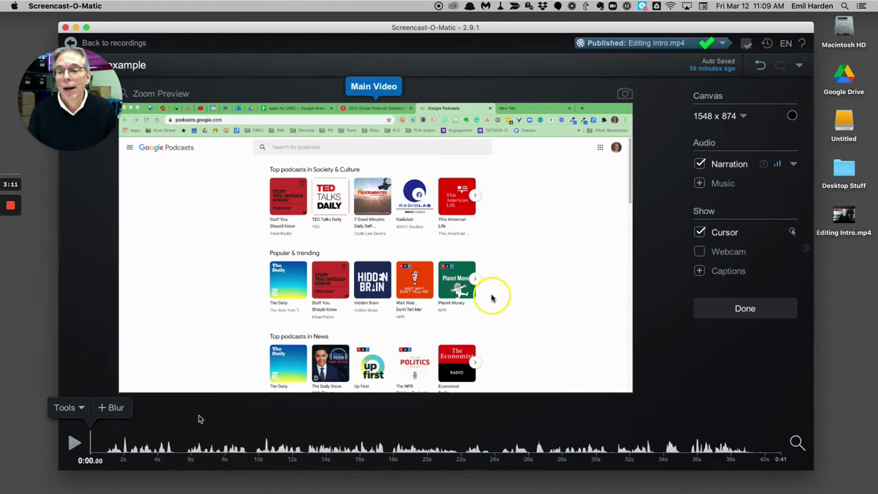
pyautogui.press('space')
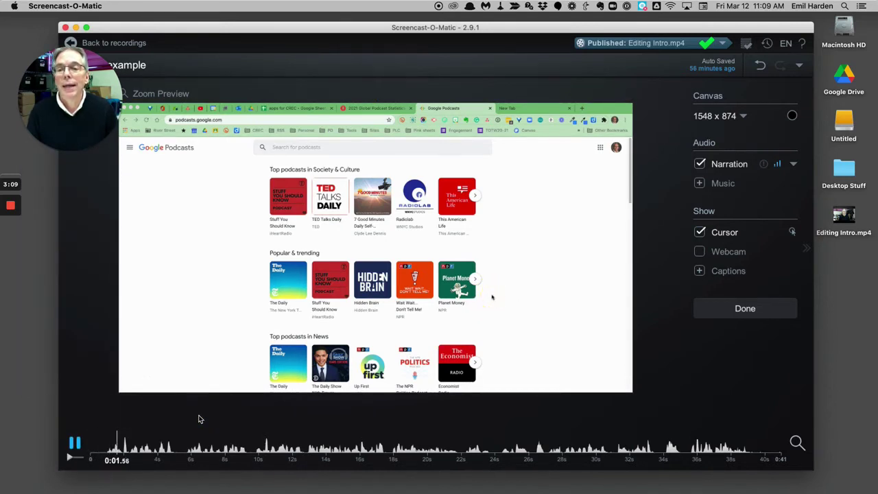
pyautogui.press('XF86AudioRaiseVolume')
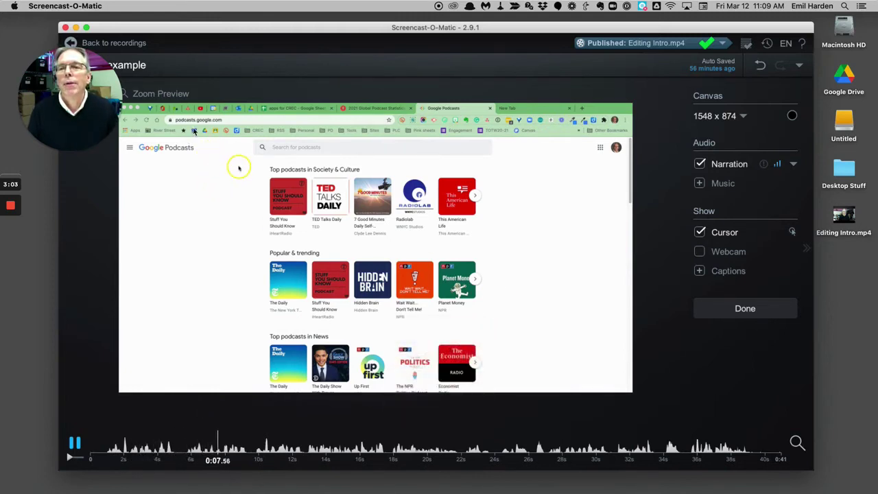
# Pause at 0:07.72 and add a text overlay reading 'podcasts.google.com'
pyautogui.click(194, 129)
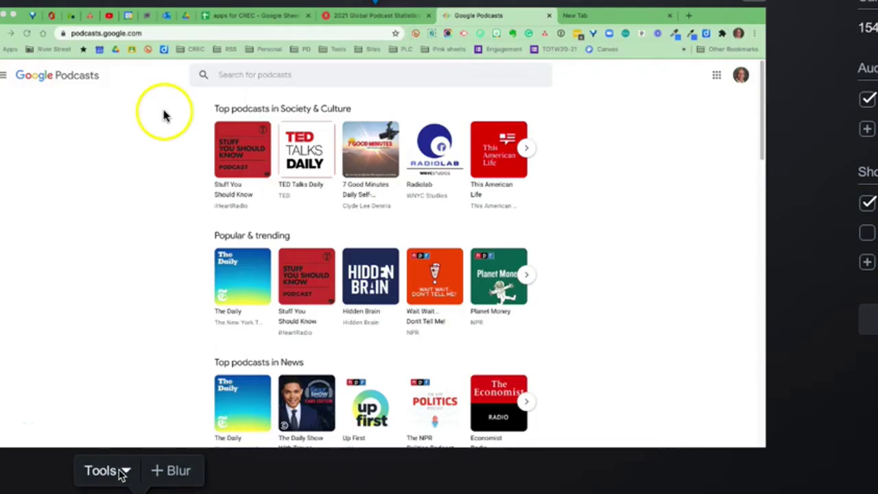
pyautogui.click(122, 472)
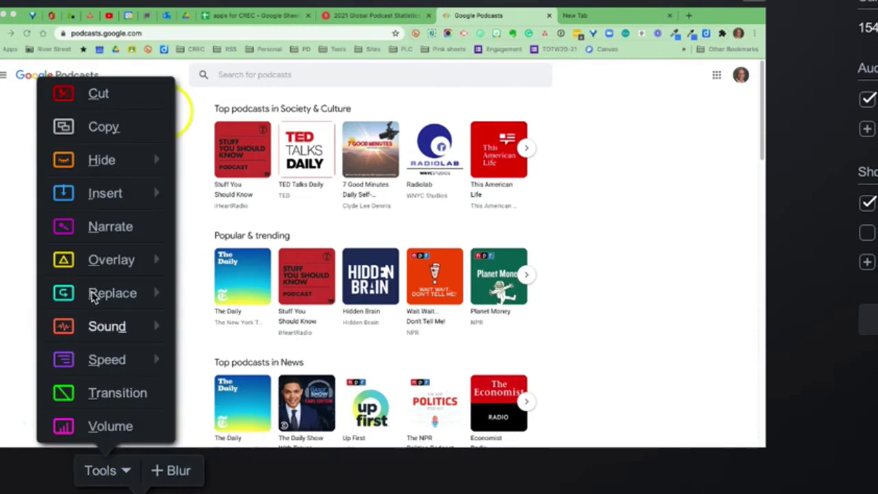
pyautogui.moveTo(96, 264)
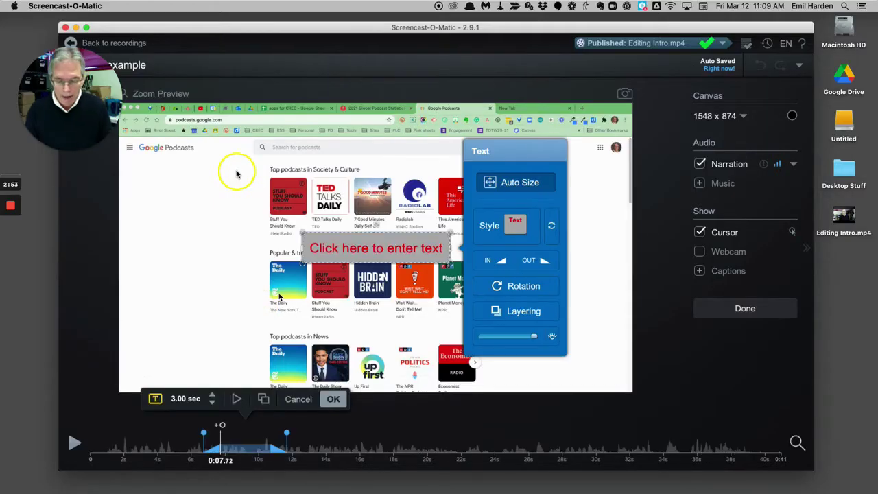
pyautogui.click(494, 260)
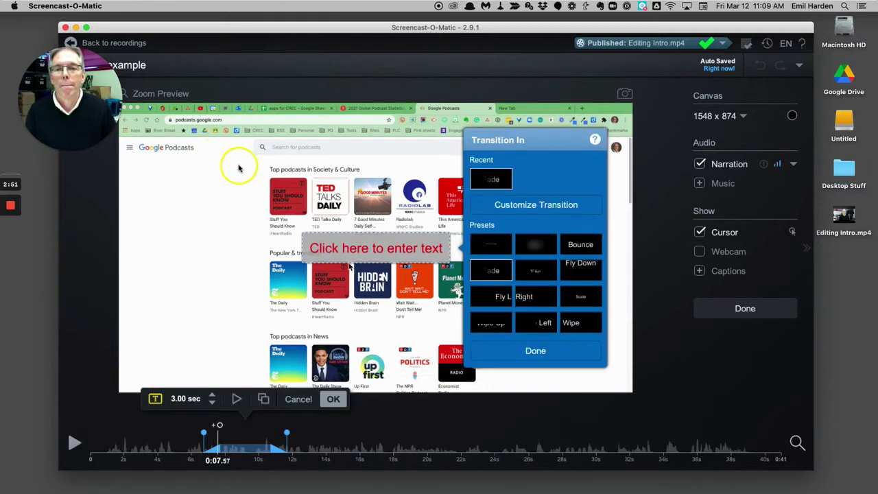
pyautogui.click(350, 255)
pyautogui.click(354, 254)
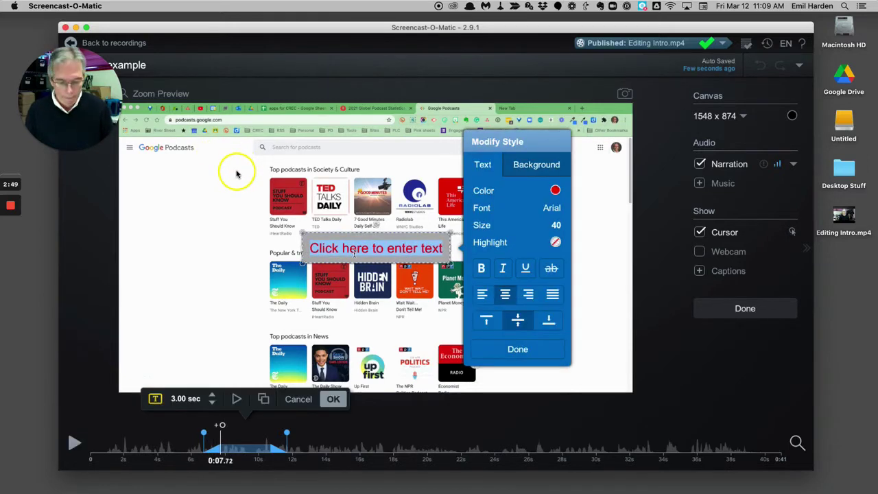
pyautogui.write('podcast')
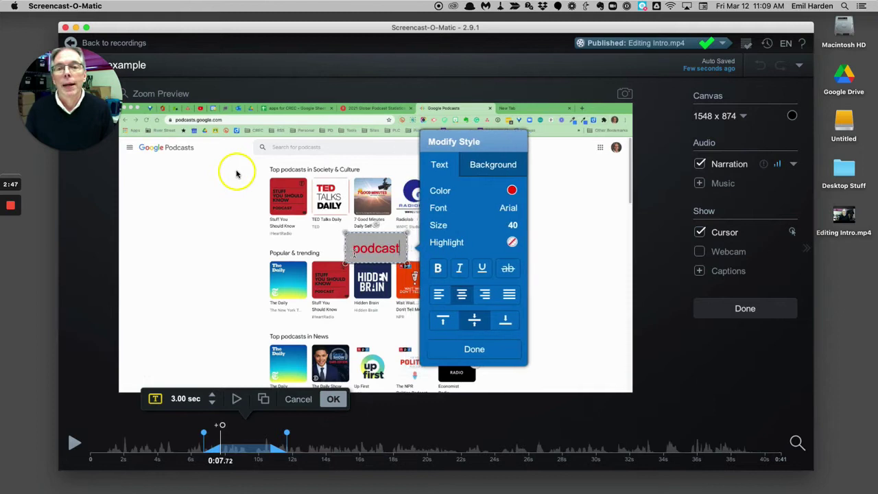
pyautogui.write('s.googl')
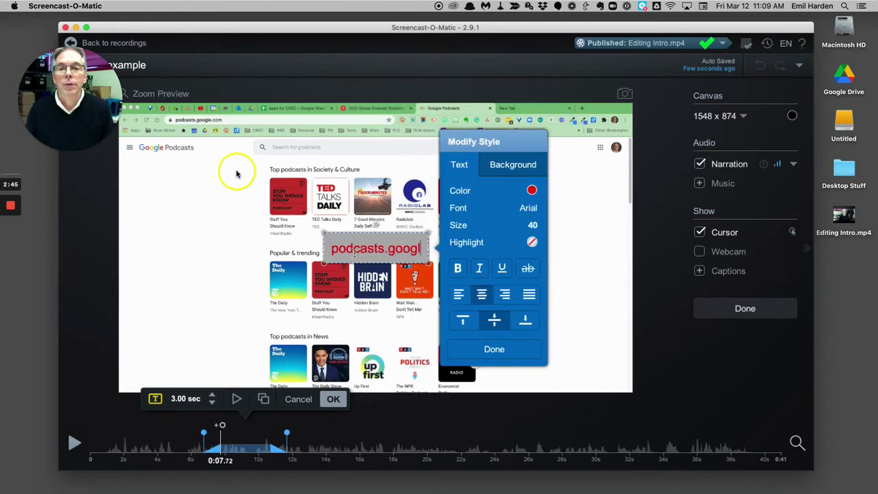
pyautogui.write('e.com')
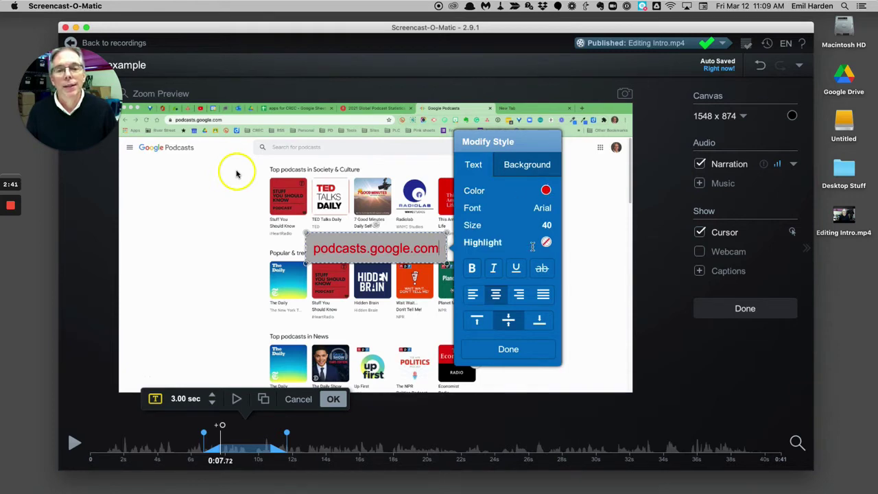
# Make the URL bold, place it lower left, add Fade in, and extend it to 3.80 seconds
pyautogui.click(472, 267)
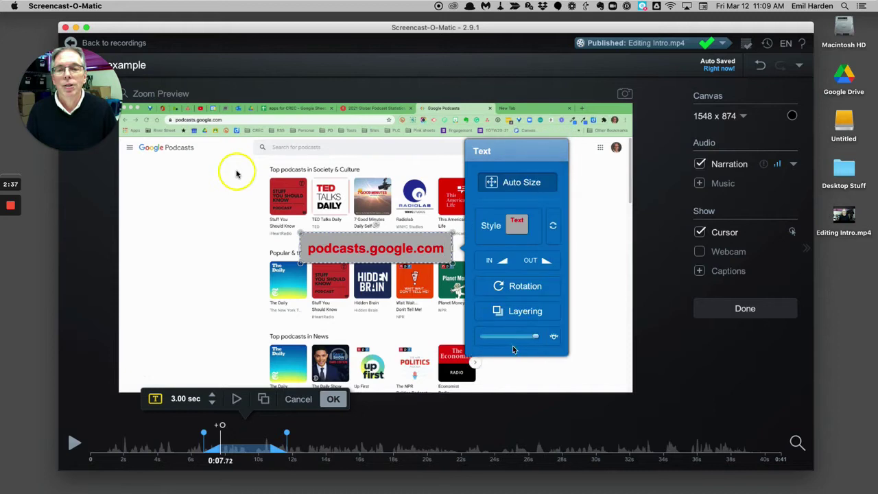
pyautogui.moveTo(350, 257); pyautogui.dragTo(222, 374)
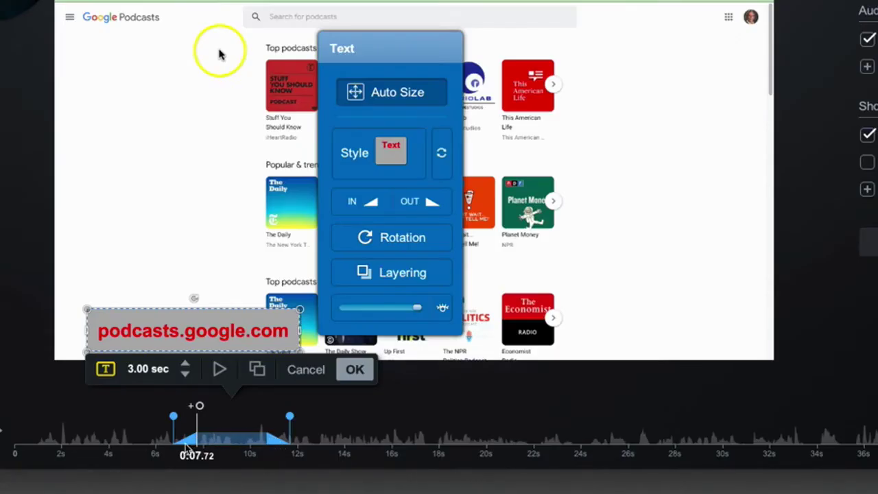
pyautogui.click(376, 208)
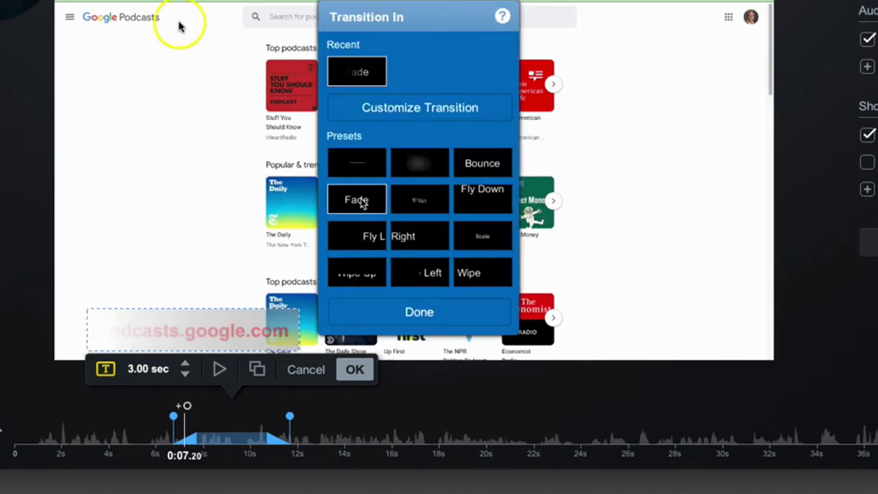
pyautogui.click(427, 312)
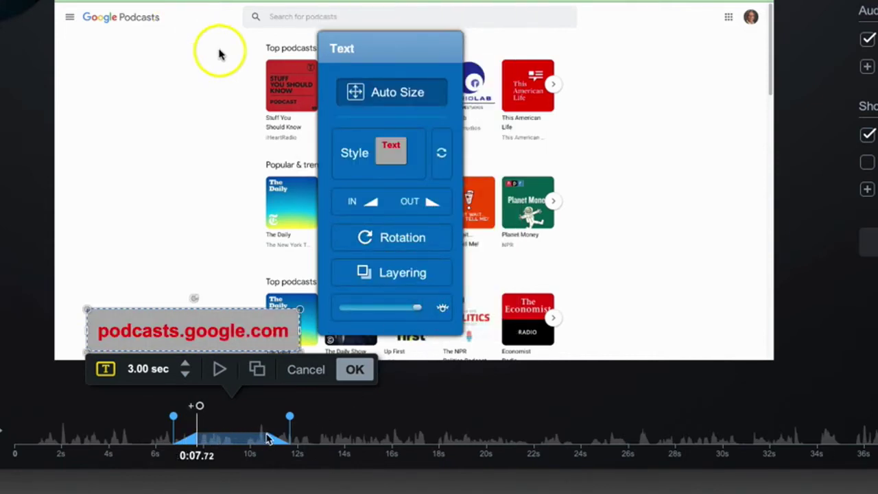
pyautogui.moveTo(290, 416); pyautogui.dragTo(309, 420)
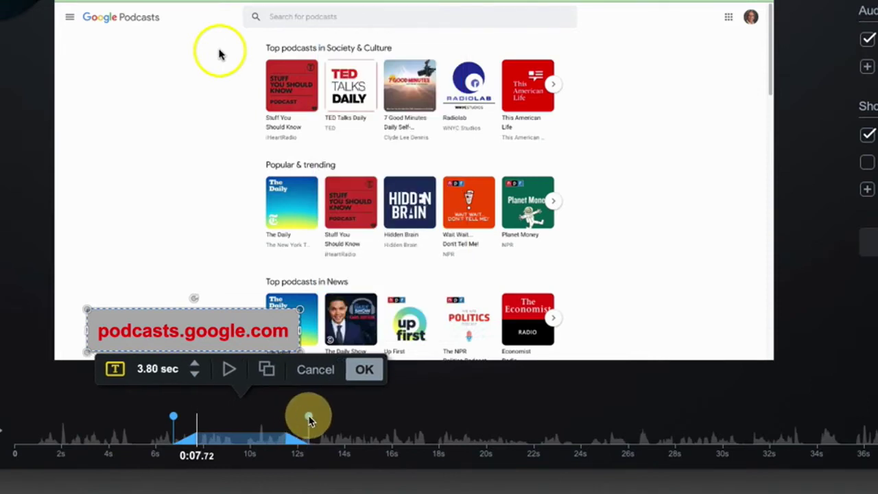
pyautogui.click(366, 371)
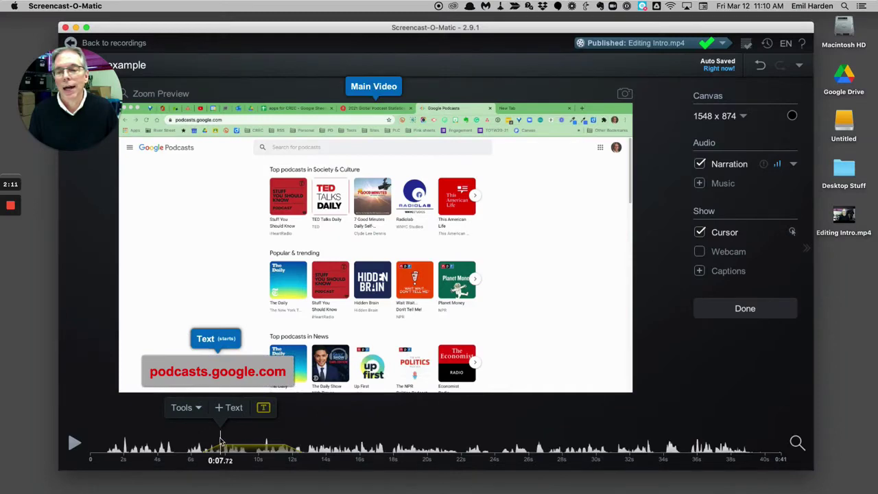
pyautogui.moveTo(220, 441); pyautogui.dragTo(170, 432)
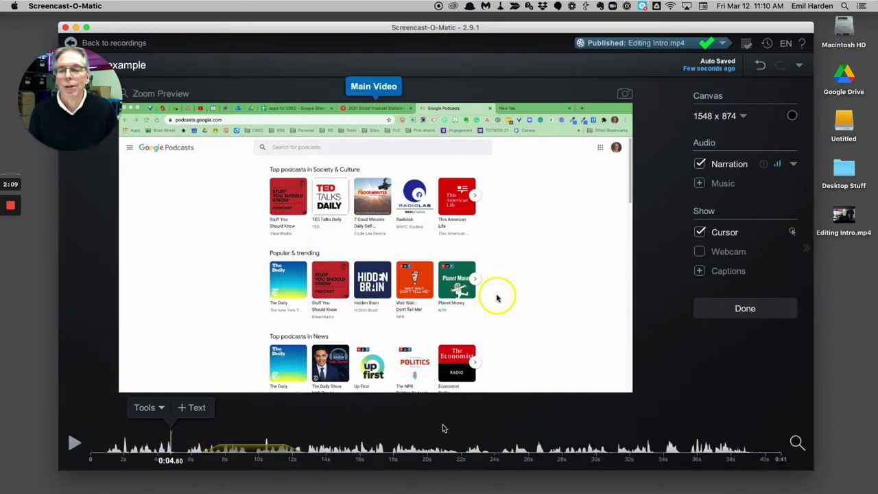
pyautogui.press('space')
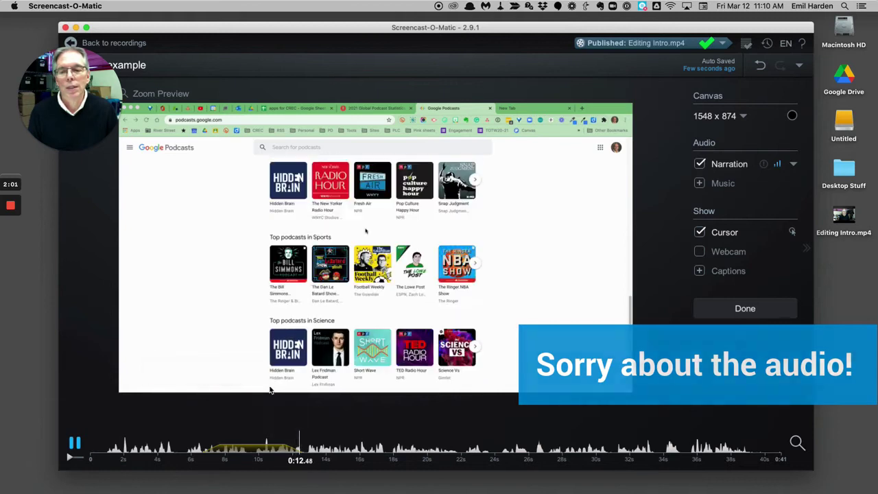
pyautogui.press('space')
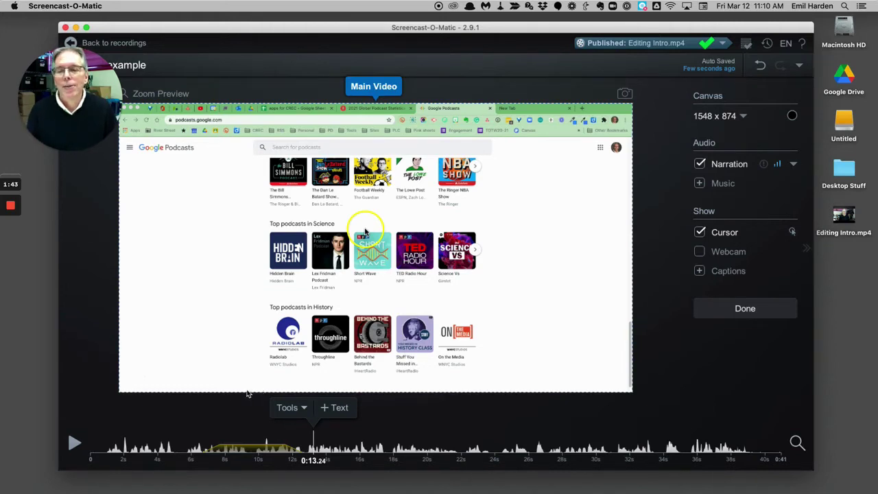
# Add a blur over the top-right profile picture spanning the full 40.96-second recording
pyautogui.click(301, 408)
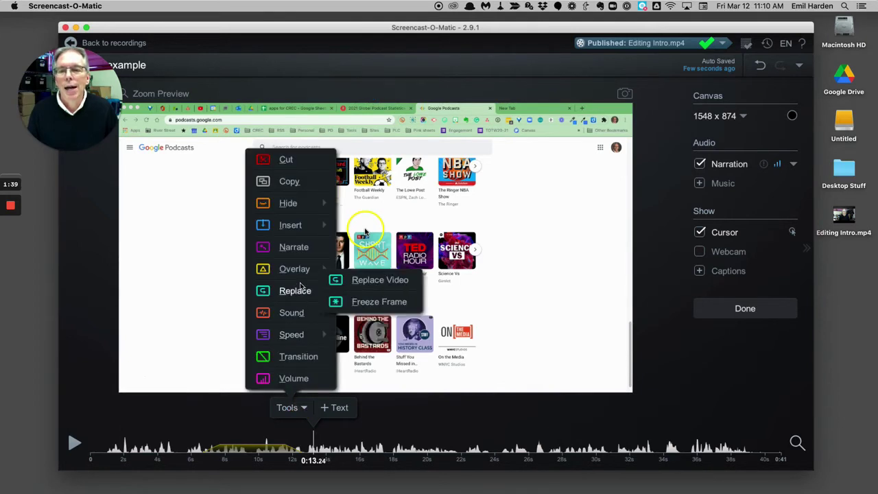
pyautogui.moveTo(302, 274)
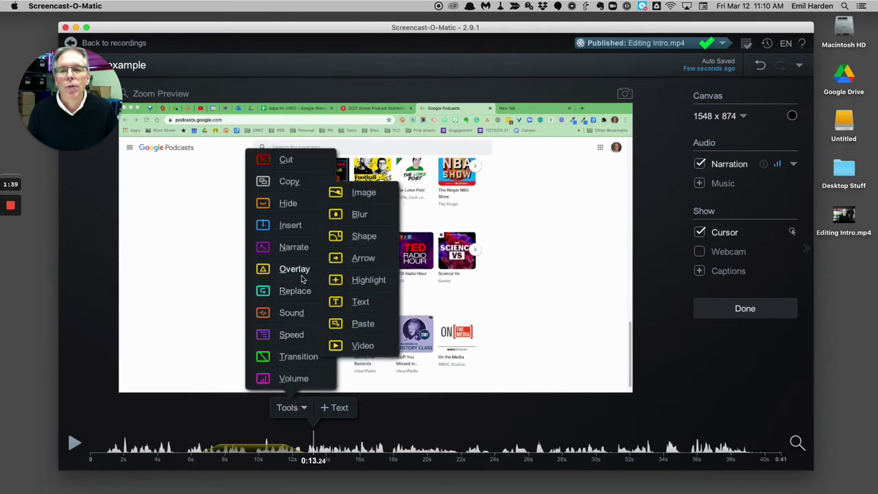
pyautogui.click(356, 216)
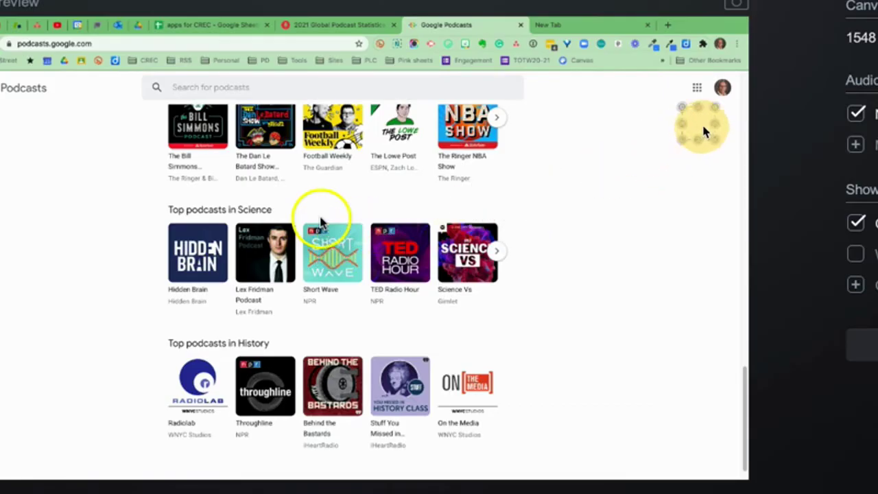
pyautogui.moveTo(702, 123); pyautogui.dragTo(728, 88)
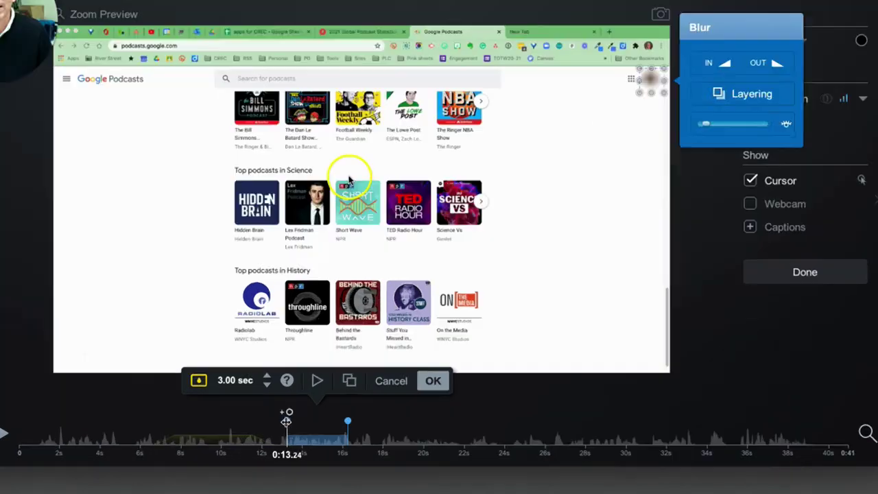
pyautogui.moveTo(314, 433); pyautogui.dragTo(145, 434)
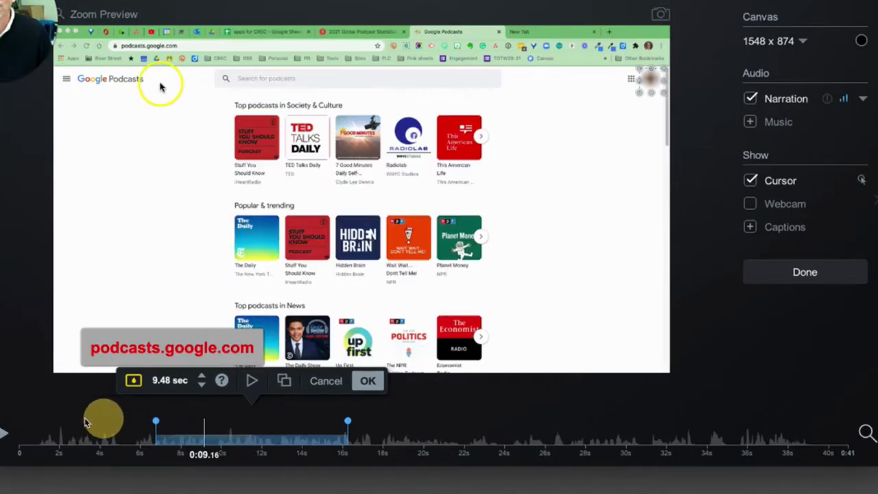
pyautogui.moveTo(86, 422); pyautogui.dragTo(7, 420)
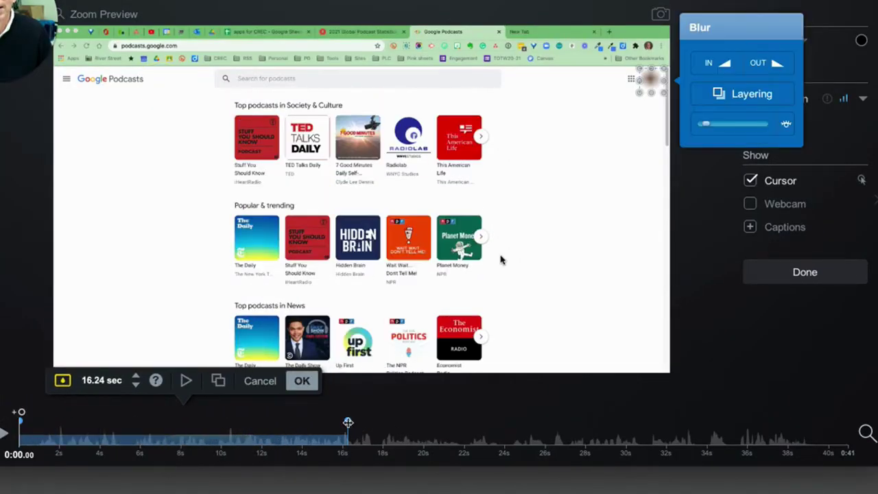
pyautogui.moveTo(348, 422); pyautogui.dragTo(850, 417)
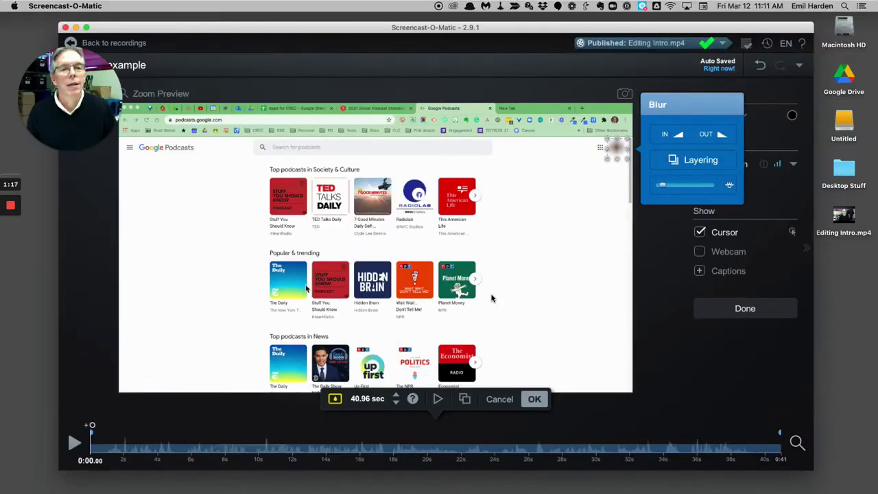
pyautogui.click(93, 424)
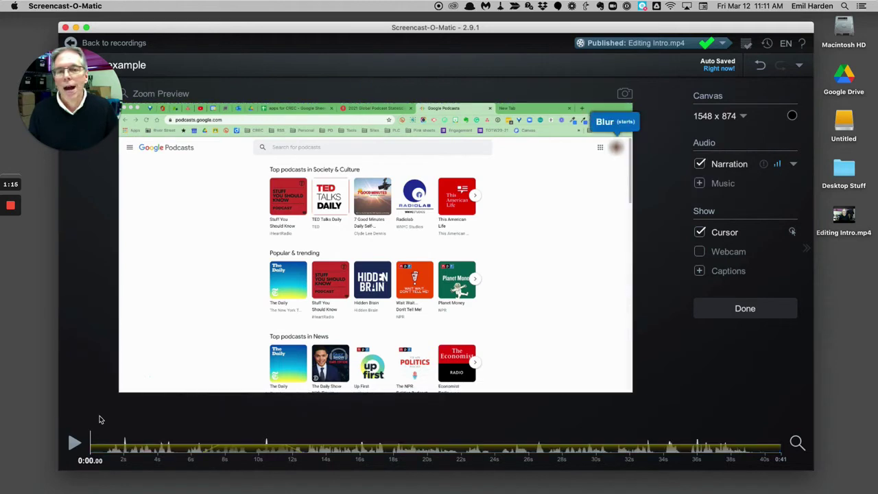
pyautogui.press('space')
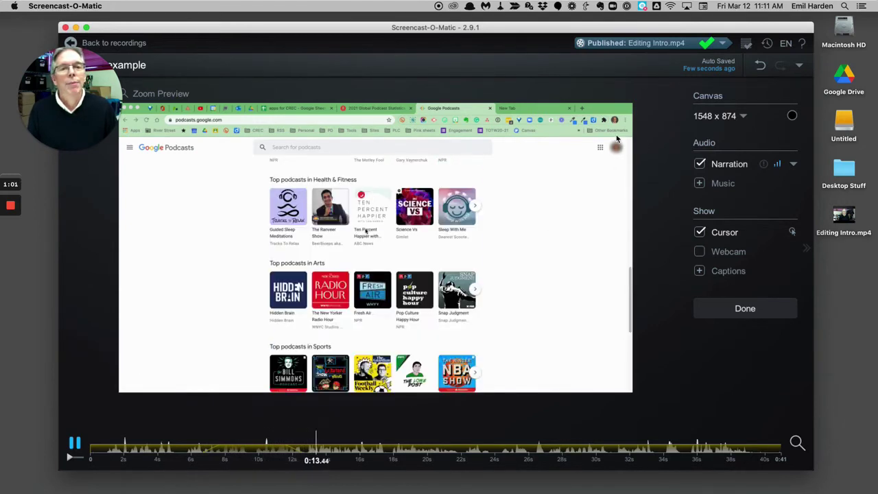
pyautogui.press('space')
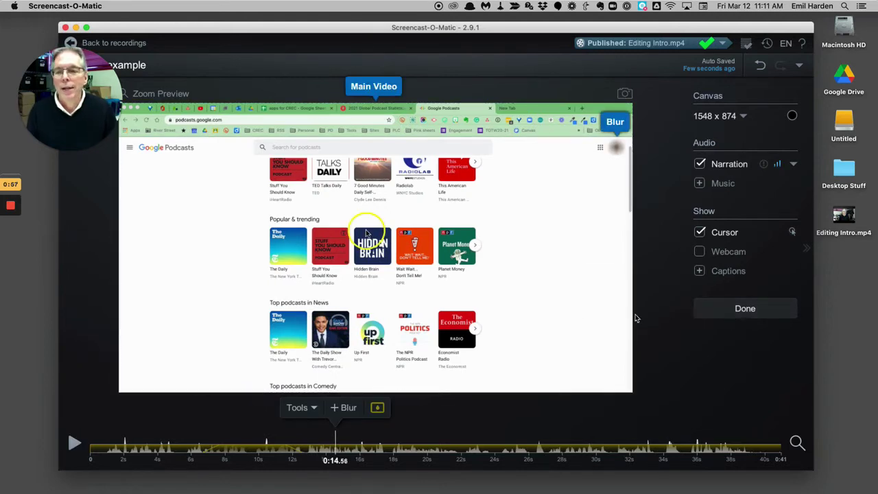
pyautogui.click(313, 408)
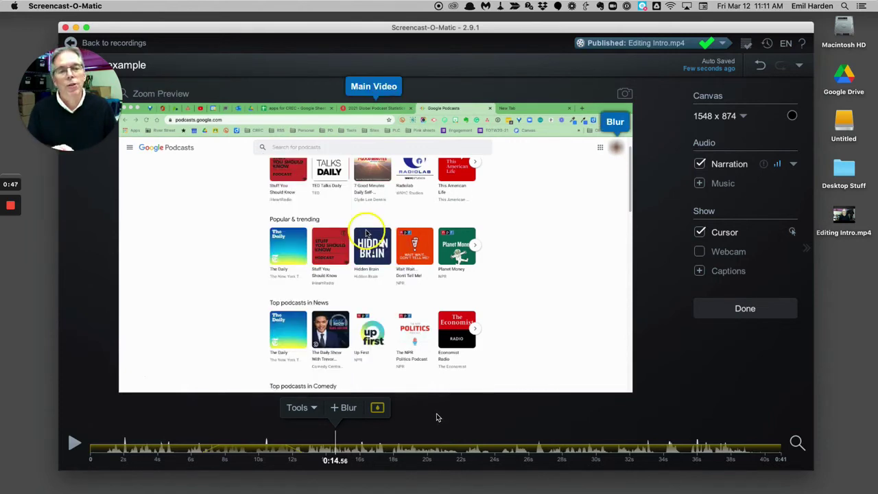
# Reopen the Tools menu to view its Insert submenu
pyautogui.click(313, 408)
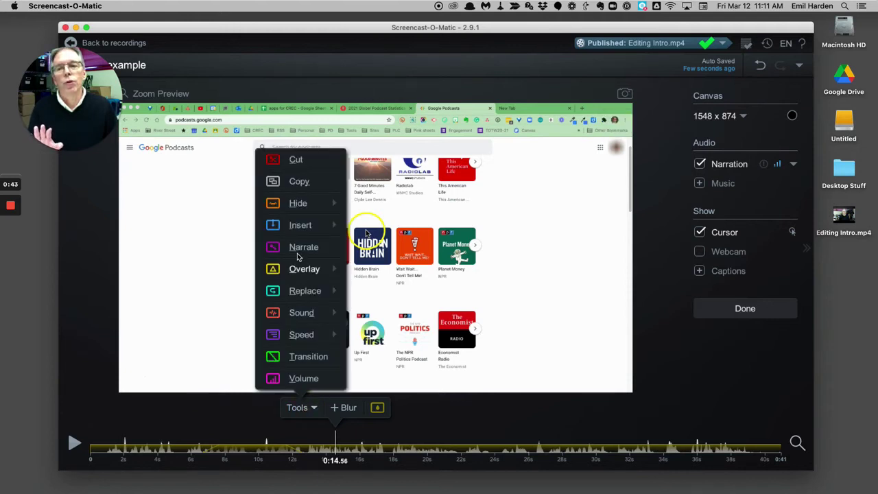
pyautogui.moveTo(299, 231)
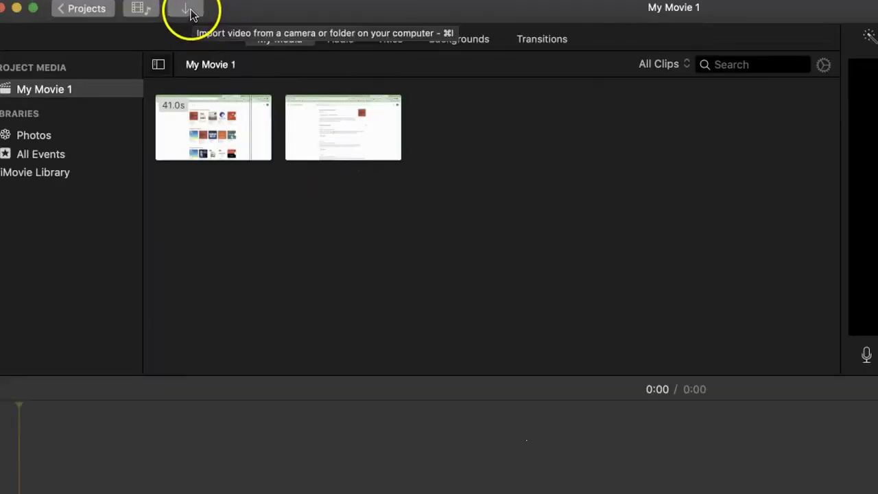
# Open the Import window and select Podcast example.mp4 in the Video 2 folder
pyautogui.click(190, 11)
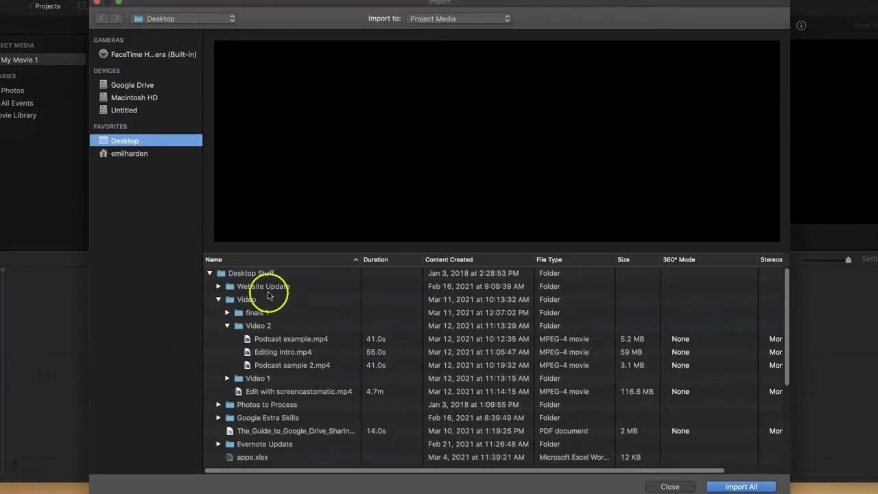
pyautogui.scroll(-5, 444, 360)
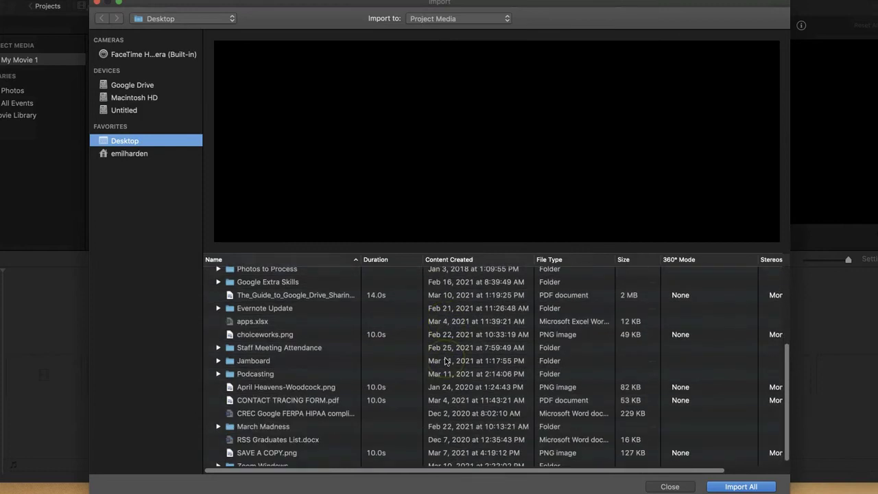
pyautogui.scroll(-1, 445, 360)
pyautogui.scroll(5, 446, 360)
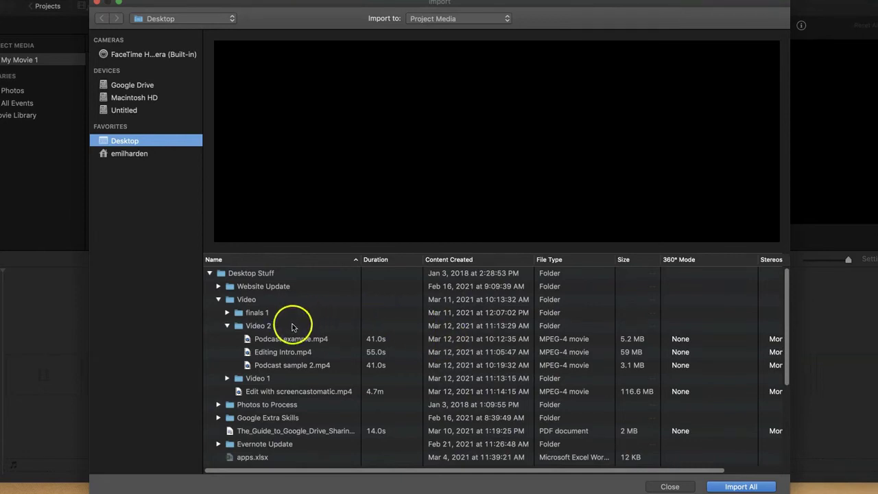
pyautogui.click(273, 367)
pyautogui.click(278, 340)
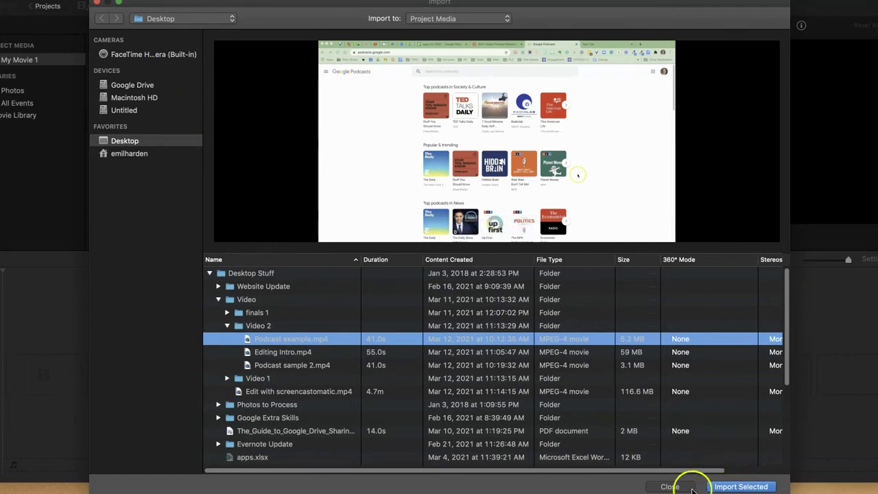
# Add the 41.0s podcast clip from My Media to the timeline and return to the start
pyautogui.click(679, 487)
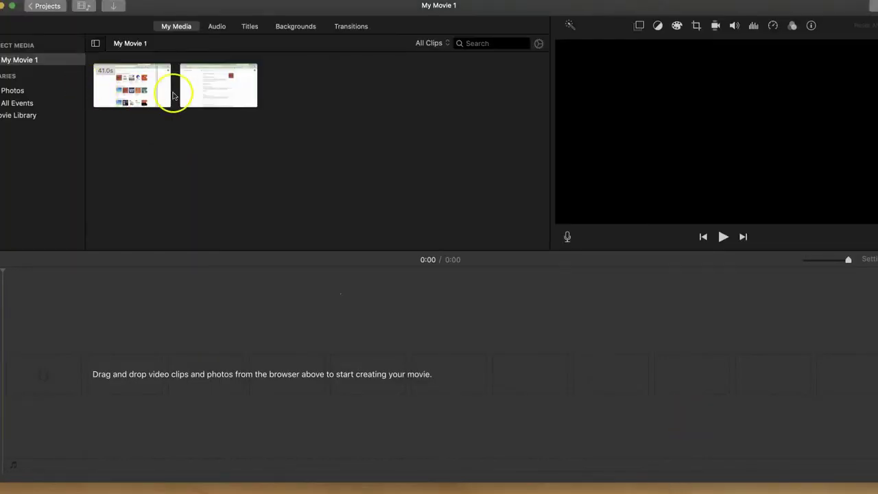
pyautogui.click(163, 106)
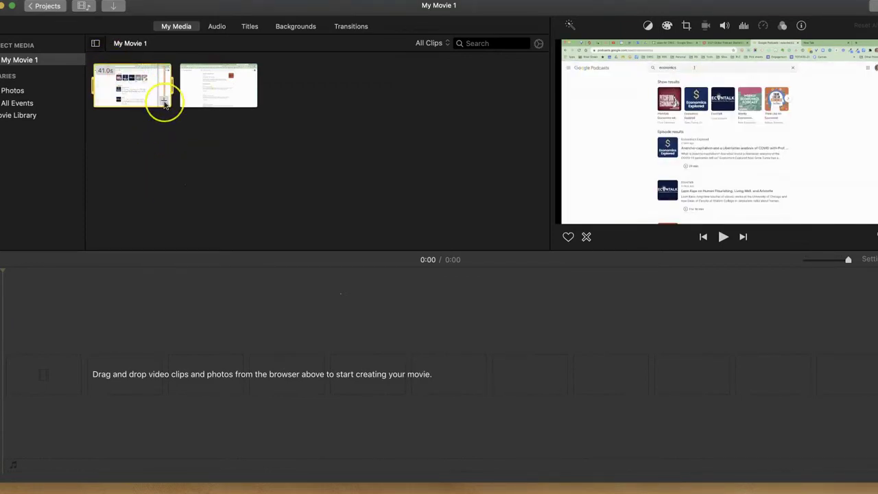
pyautogui.click(194, 295)
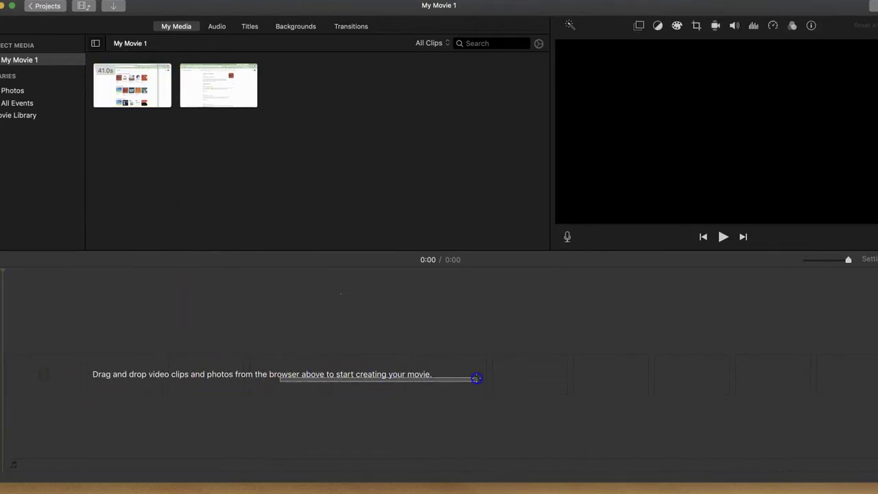
pyautogui.click(147, 99)
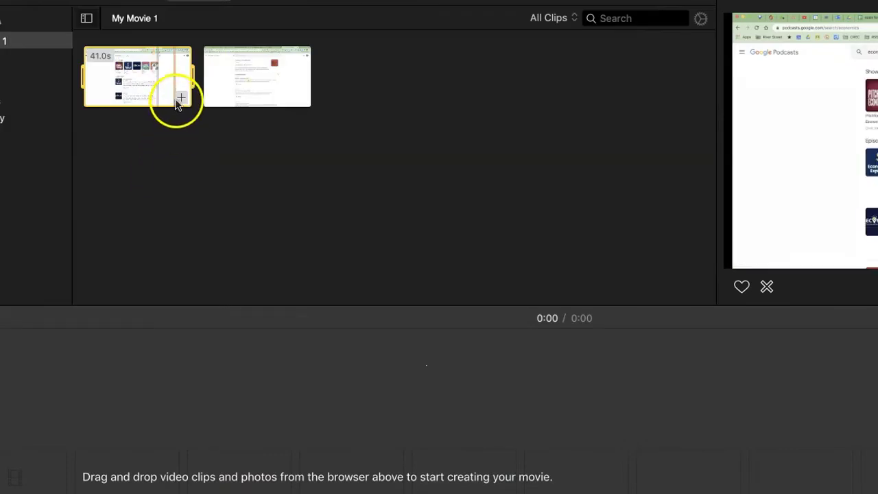
pyautogui.click(180, 99)
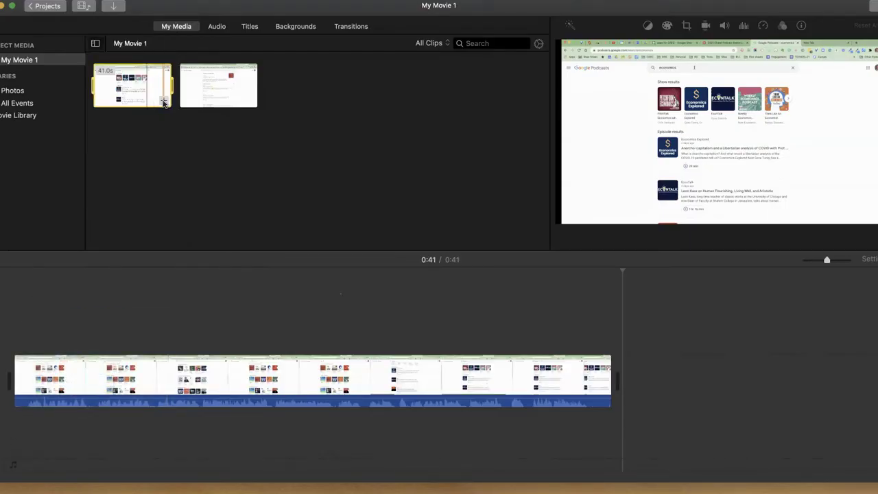
pyautogui.click(494, 141)
pyautogui.moveTo(621, 271); pyautogui.dragTo(25, 276)
# Play briefly, then zoom the timeline in so the podcast clip fills its width
pyautogui.press('space')
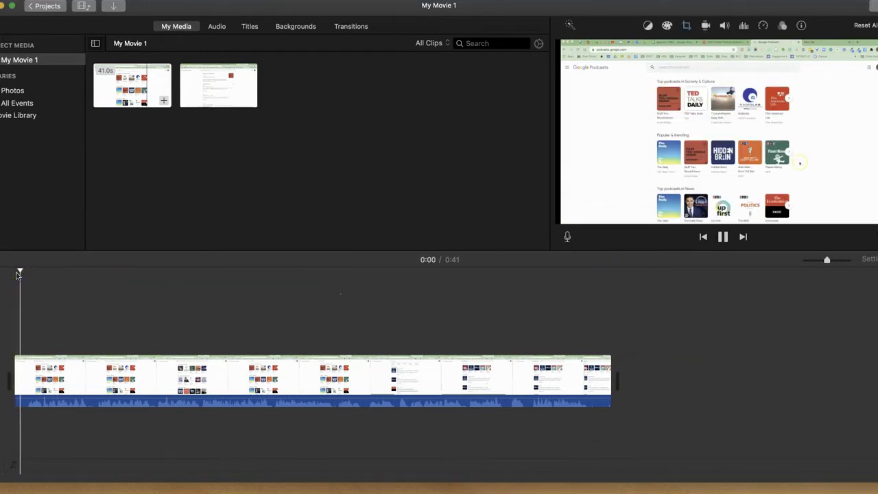
pyautogui.press('space')
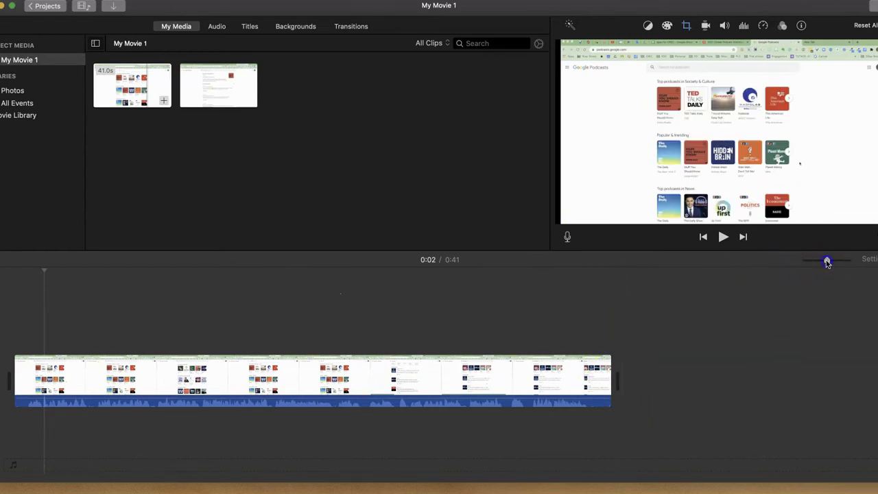
pyautogui.moveTo(830, 260); pyautogui.dragTo(849, 262)
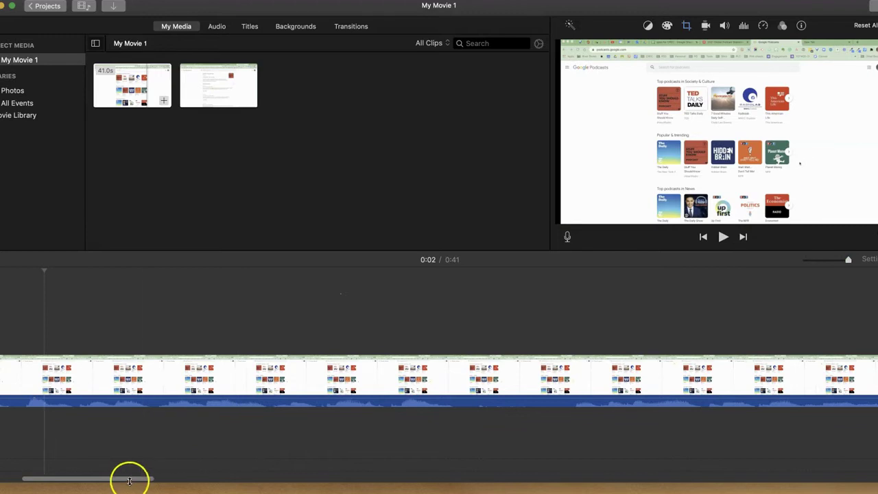
pyautogui.moveTo(129, 481); pyautogui.dragTo(87, 478)
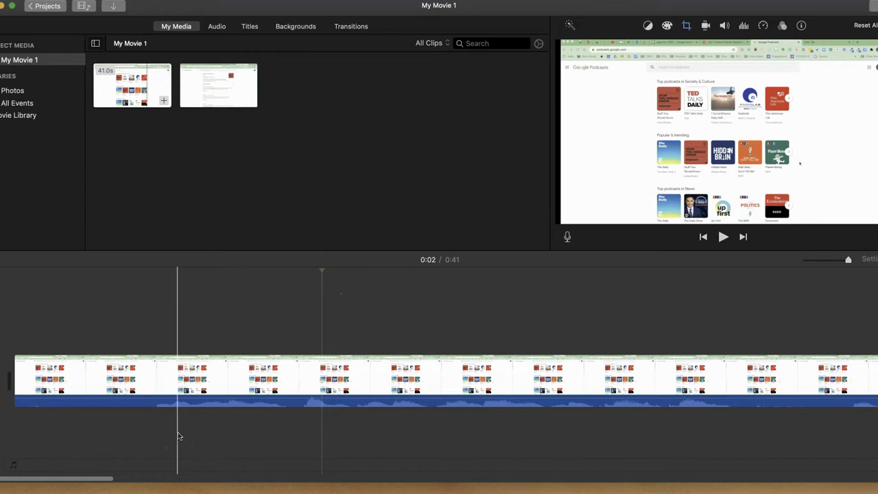
# Place the Reveal title at the movie's start and type 'Podcasting' as its text
pyautogui.click(251, 29)
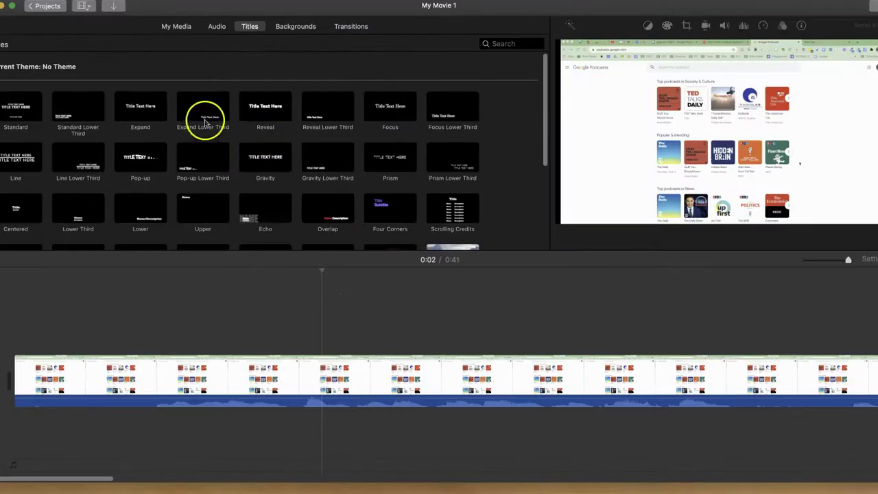
pyautogui.click(267, 110)
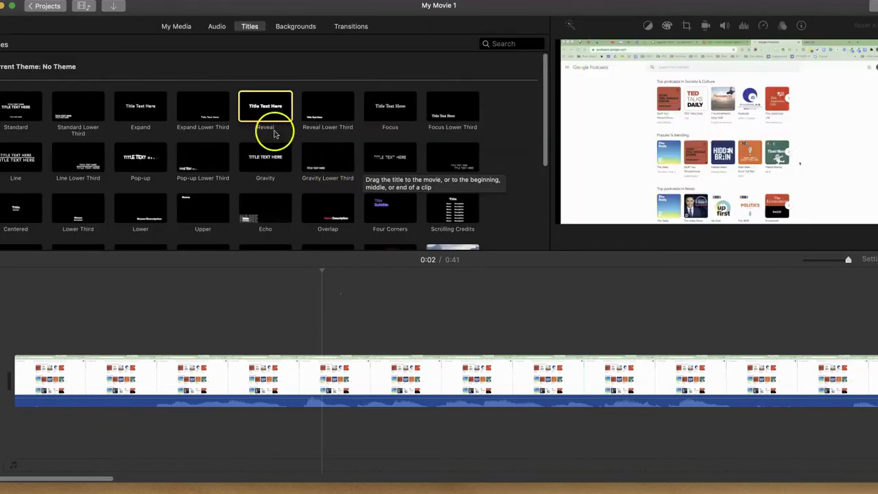
pyautogui.moveTo(262, 115); pyautogui.dragTo(11, 381)
pyautogui.click(76, 381)
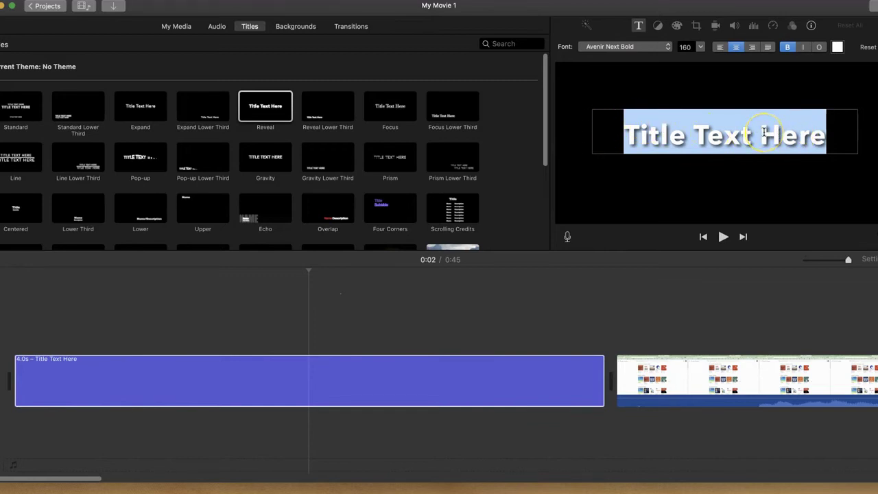
pyautogui.write('Podcasting')
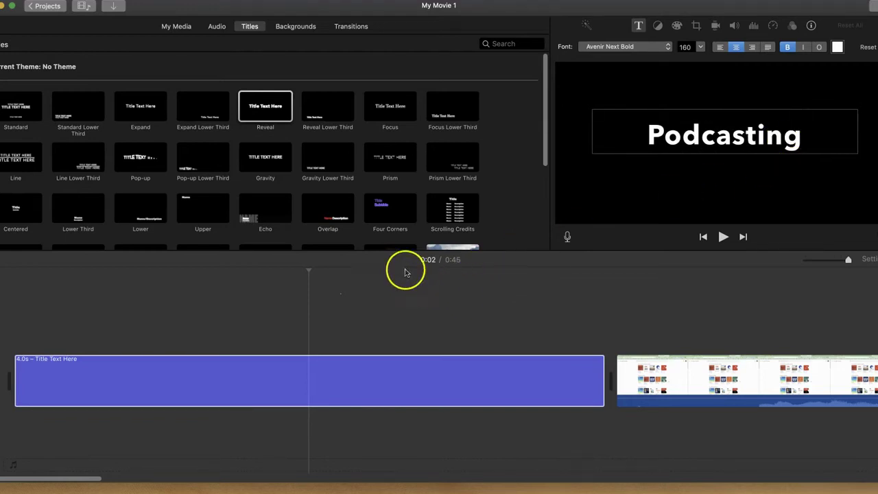
# Play the movie from the 'Podcasting' title card at 0:00 and stop
pyautogui.click(75, 268)
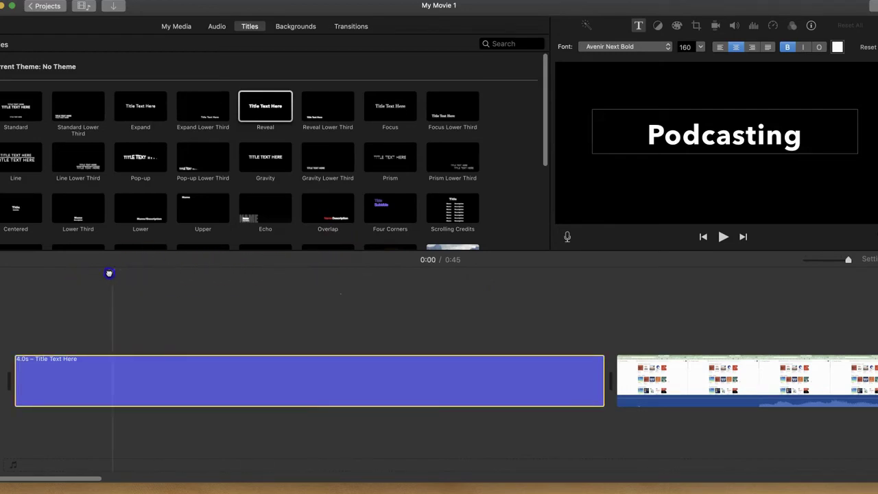
pyautogui.moveTo(109, 273); pyautogui.dragTo(3, 273)
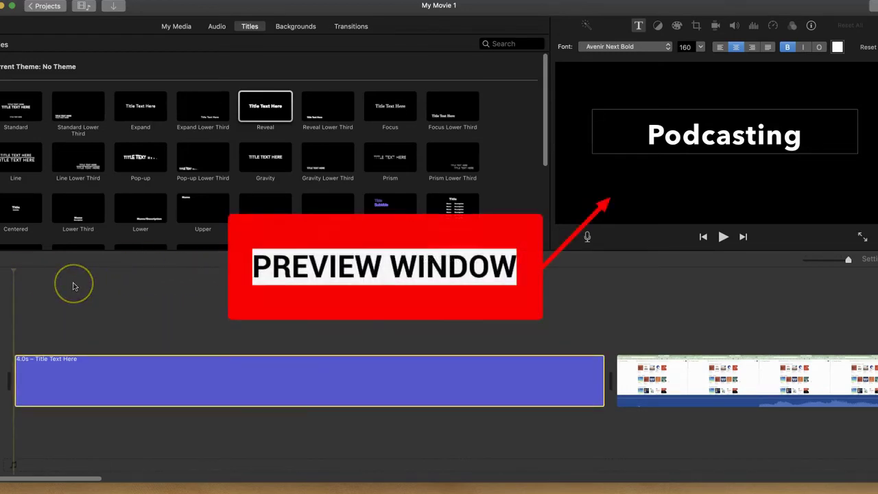
pyautogui.press('space')
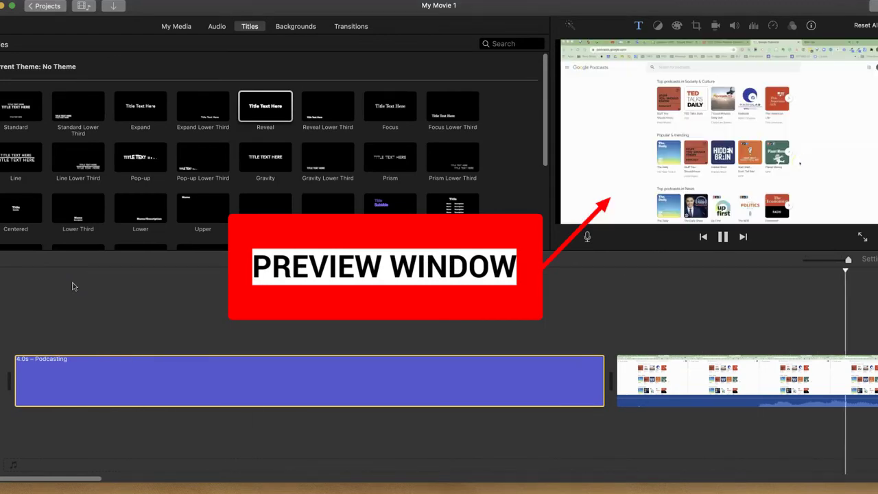
pyautogui.press('space')
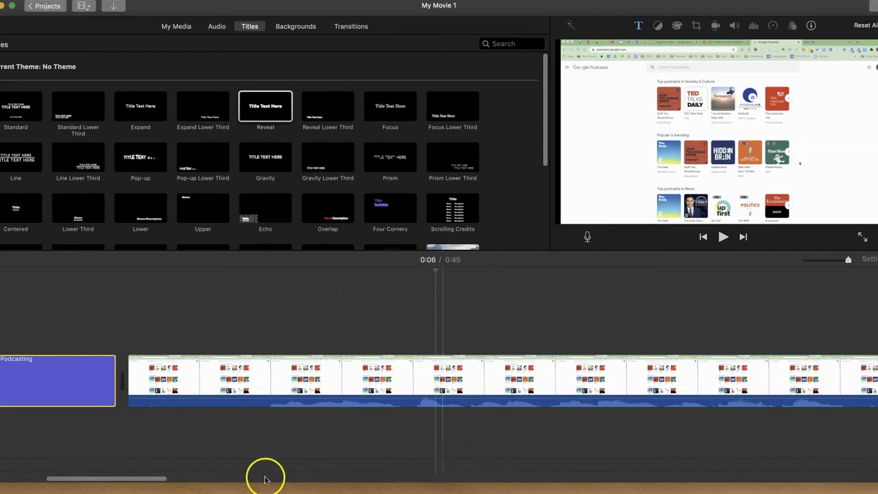
pyautogui.moveTo(162, 481); pyautogui.dragTo(210, 480)
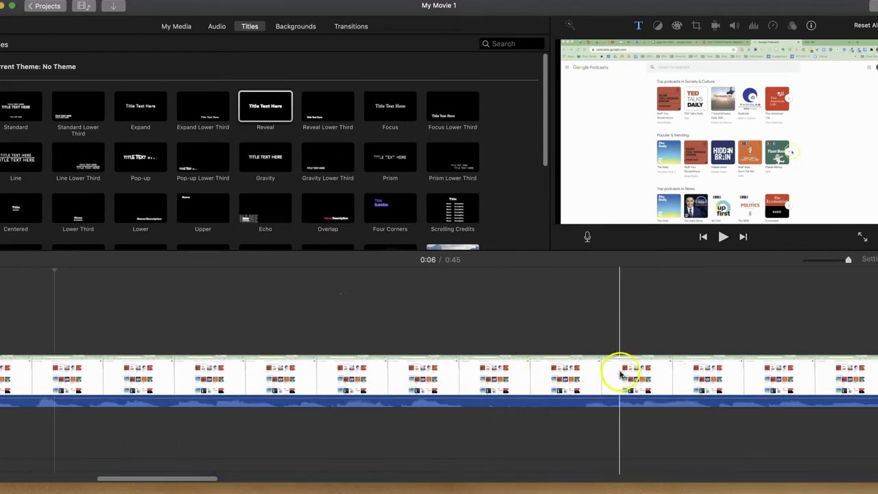
pyautogui.click(621, 343)
pyautogui.press('space')
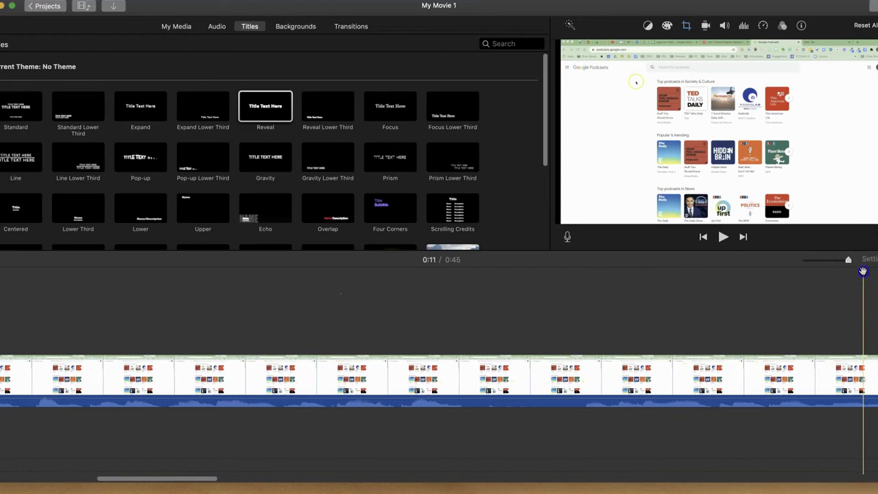
pyautogui.moveTo(862, 271); pyautogui.dragTo(710, 282)
pyautogui.press('XF86AudioRaiseVolume')
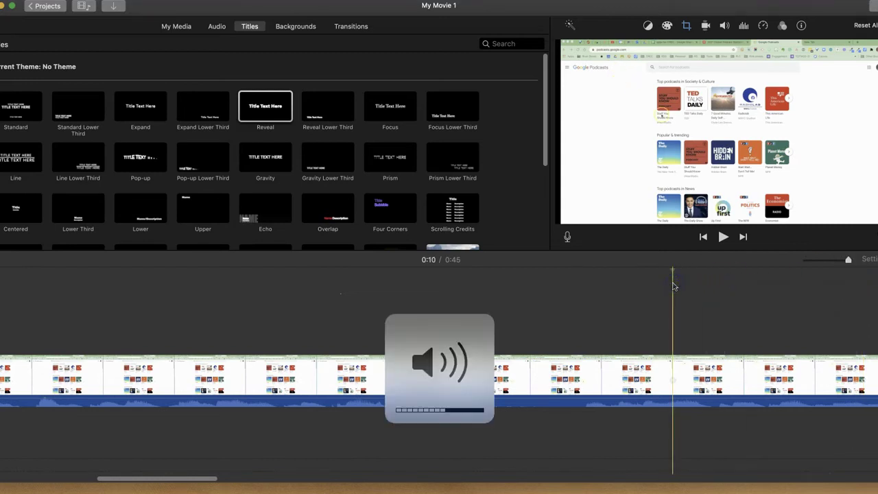
pyautogui.press('space')
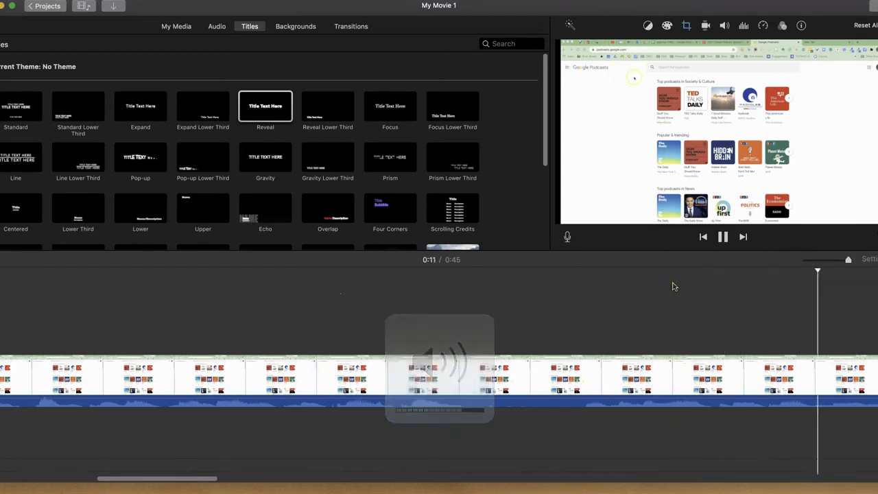
pyautogui.moveTo(833, 283); pyautogui.dragTo(737, 270)
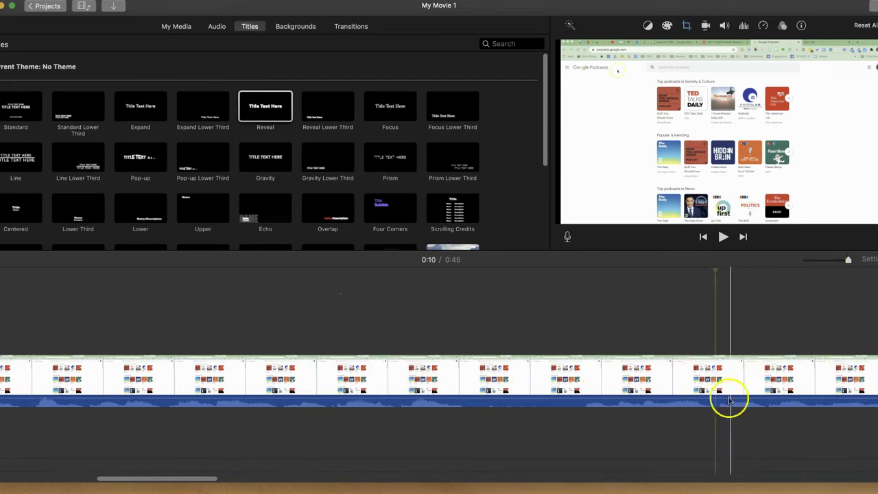
pyautogui.moveTo(190, 480); pyautogui.dragTo(241, 482)
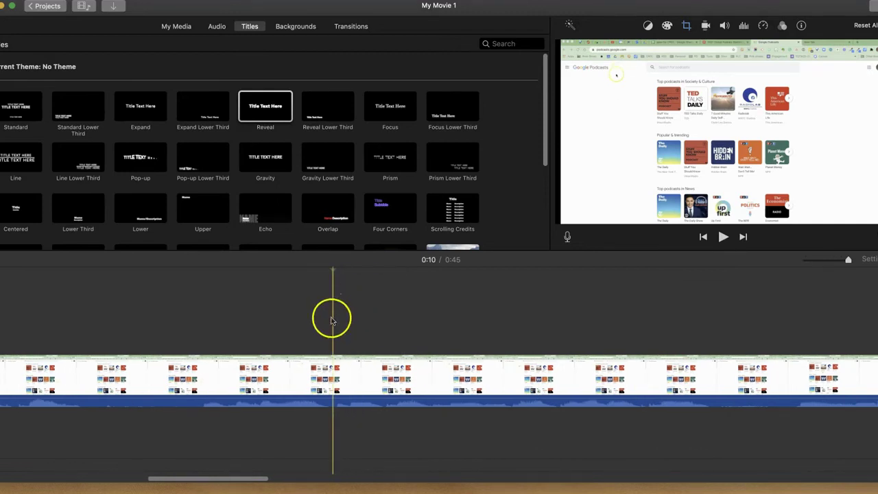
# Place a Reveal Lower Third title over the screen recording starting at about 0:10
pyautogui.click(315, 119)
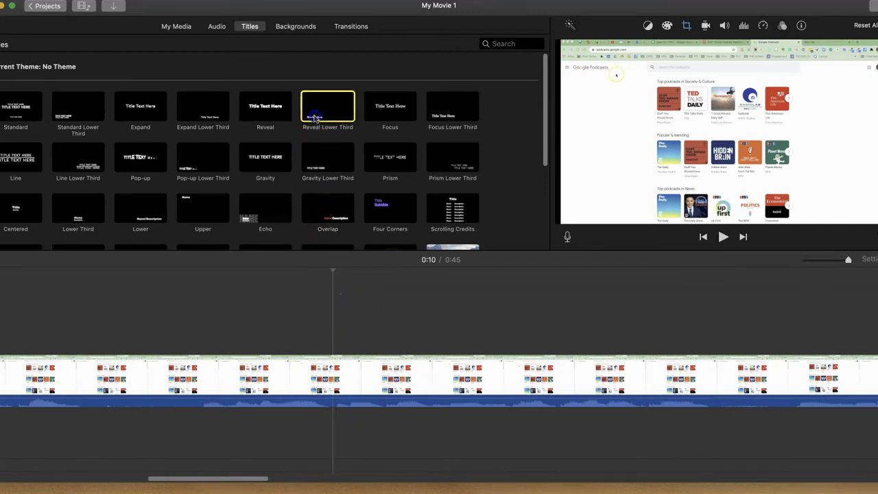
pyautogui.moveTo(320, 120); pyautogui.dragTo(336, 337)
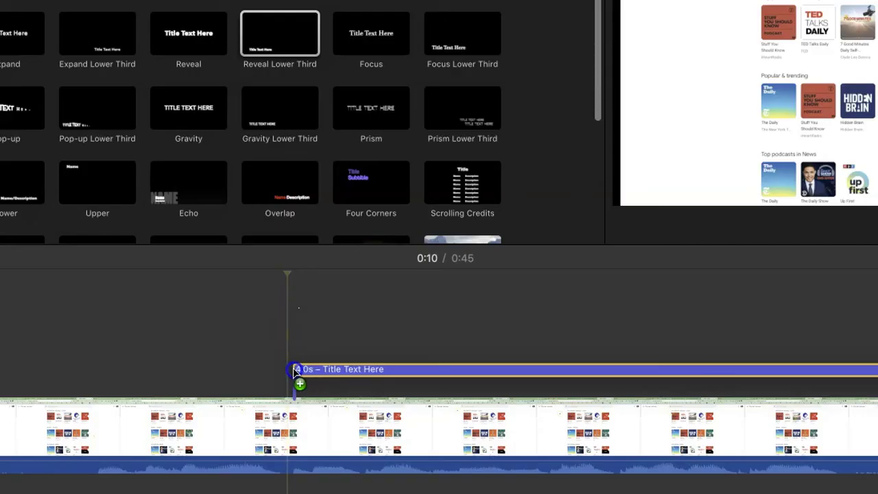
pyautogui.moveTo(295, 370)
pyautogui.mouseDown()
pyautogui.moveTo(307, 336)
pyautogui.moveTo(303, 358)
pyautogui.moveTo(291, 364)
pyautogui.mouseUp()
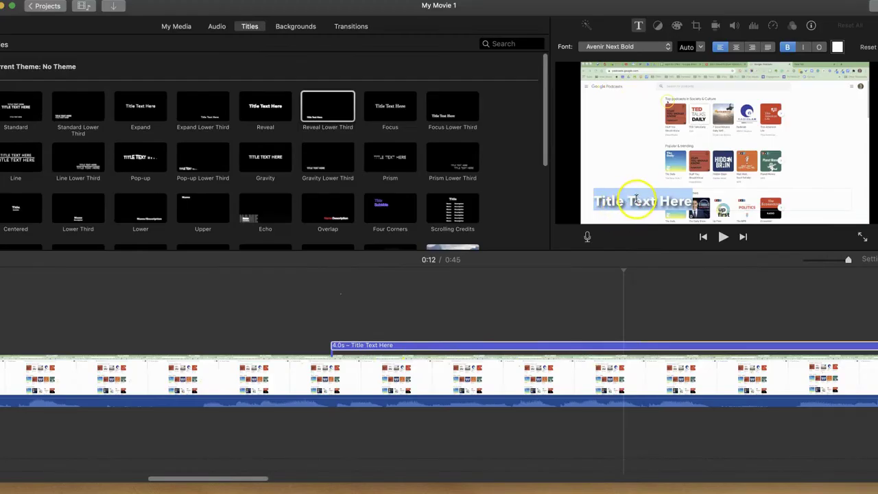
# Change the title text to podcast.google.com, color it red, and apply the change
pyautogui.doubleClick(636, 200)
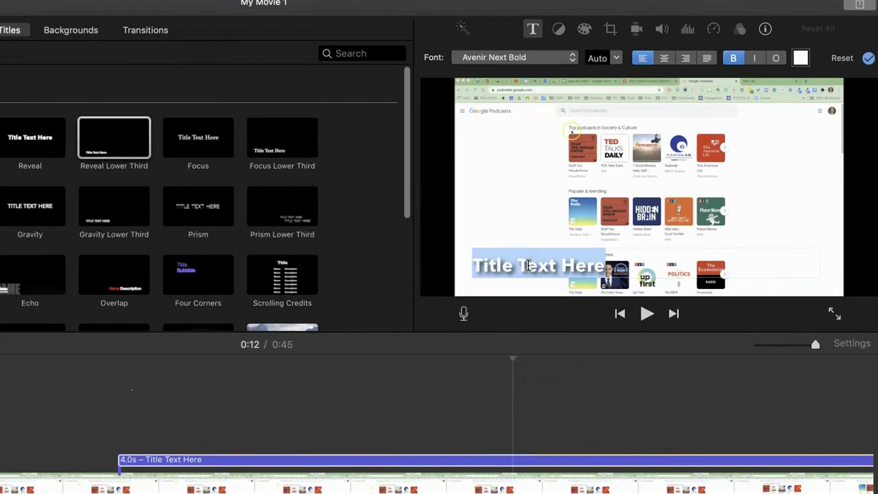
pyautogui.write('podc')
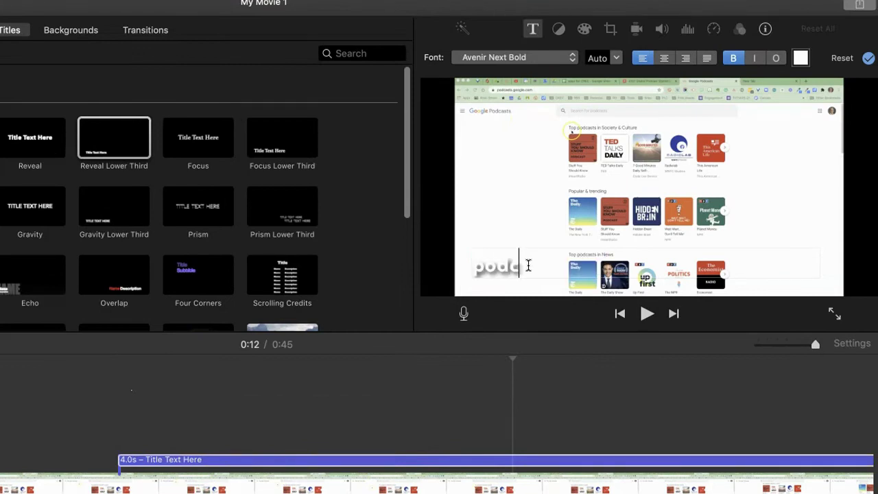
pyautogui.write('ast.google.com')
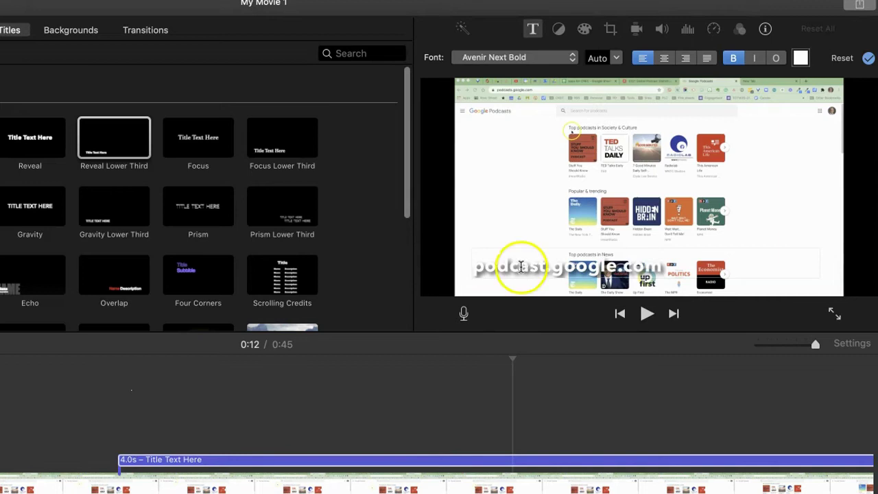
pyautogui.moveTo(660, 266); pyautogui.dragTo(473, 266)
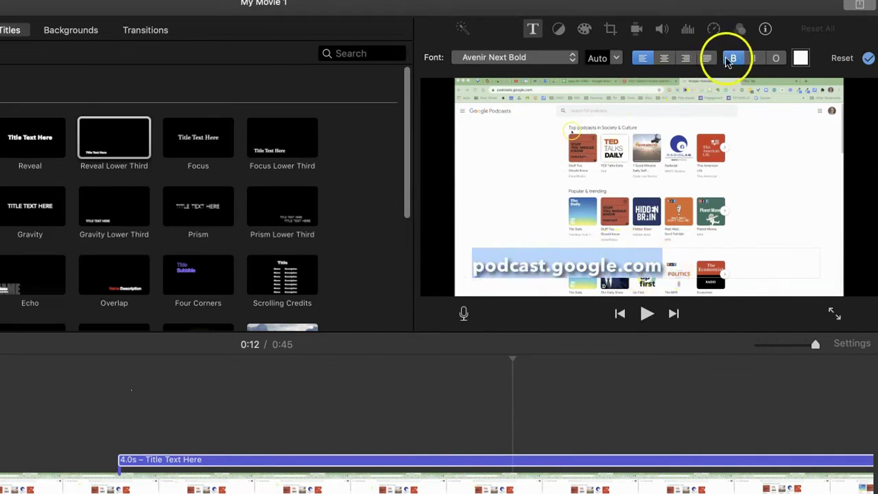
pyautogui.click(800, 59)
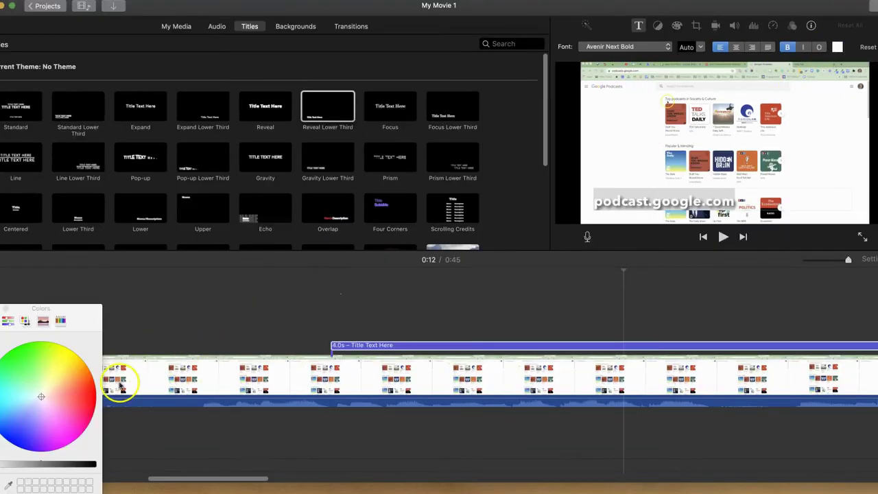
pyautogui.click(87, 402)
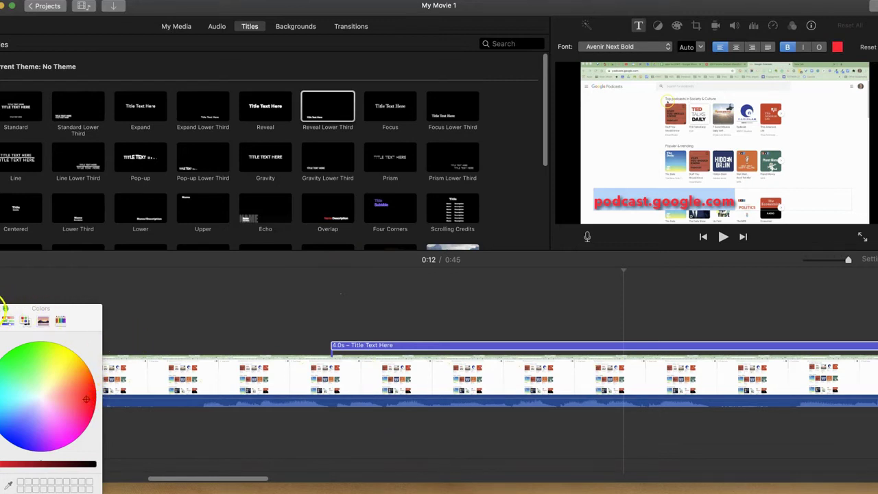
pyautogui.click(5, 308)
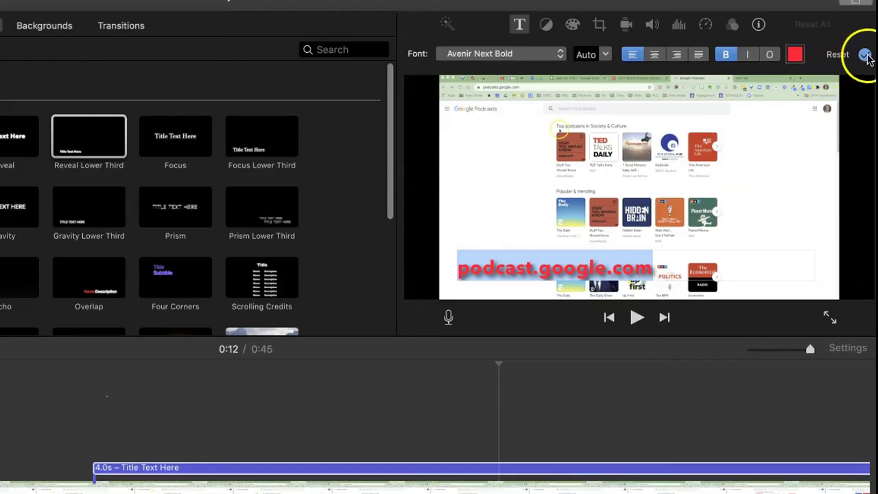
pyautogui.click(877, 49)
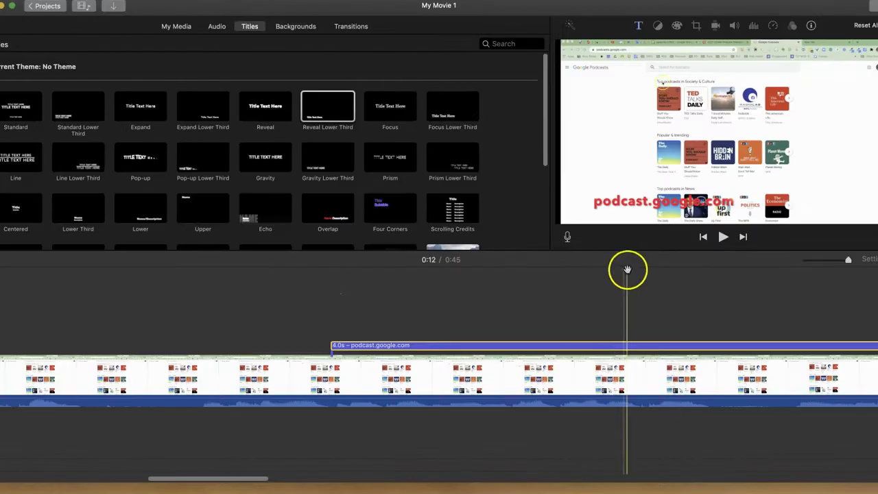
# Preview the URL overlay from about 0:09, then stretch the title from 4 to about 8 seconds
pyautogui.click(380, 275)
pyautogui.click(158, 274)
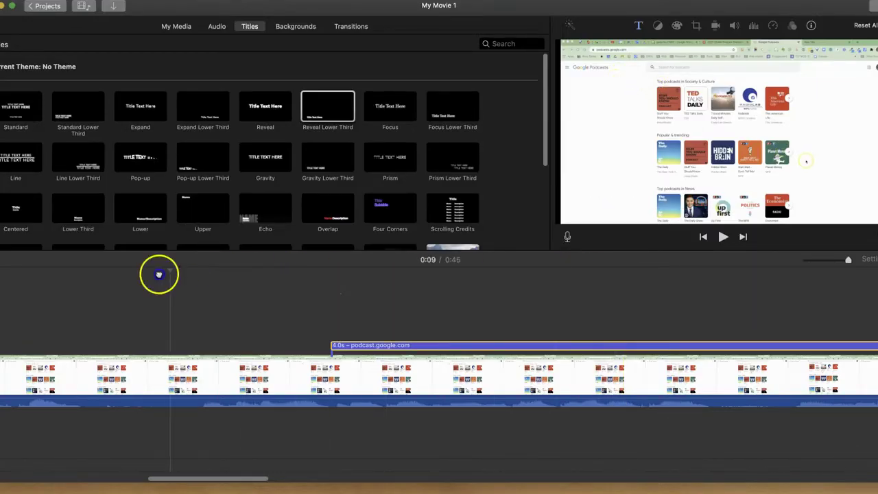
pyautogui.click(65, 274)
pyautogui.press('space')
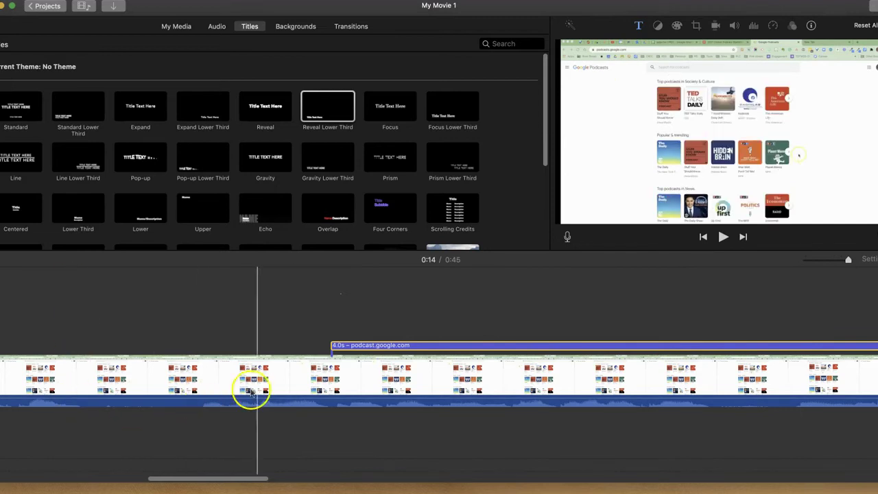
pyautogui.moveTo(243, 480); pyautogui.dragTo(330, 478)
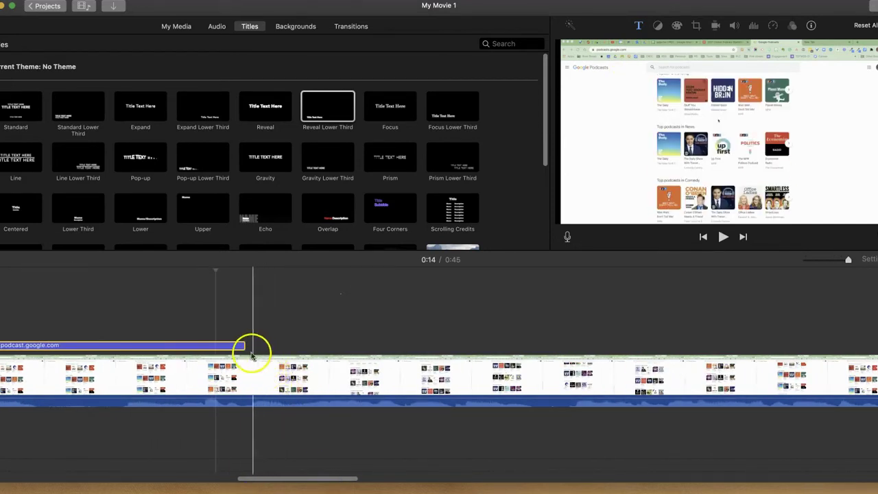
pyautogui.moveTo(243, 346); pyautogui.dragTo(828, 348)
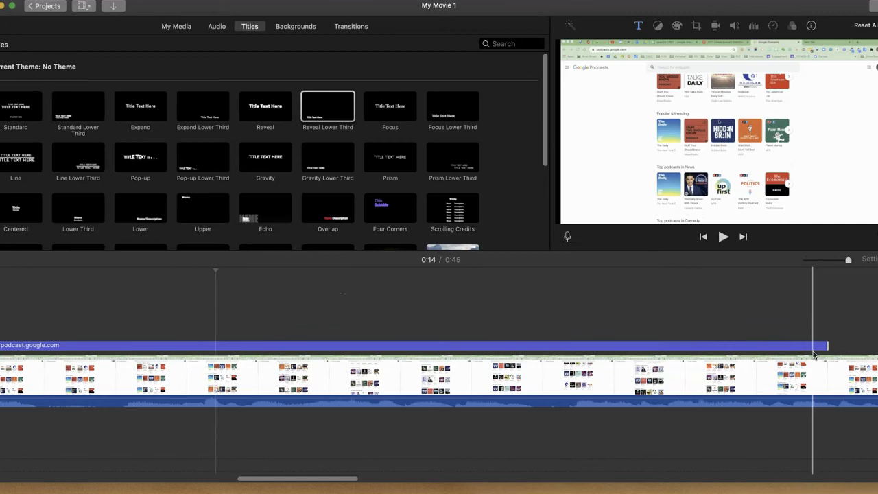
# Scroll the timeline, play from near 0:37, and set the playhead exactly at 0:39
pyautogui.click(333, 480)
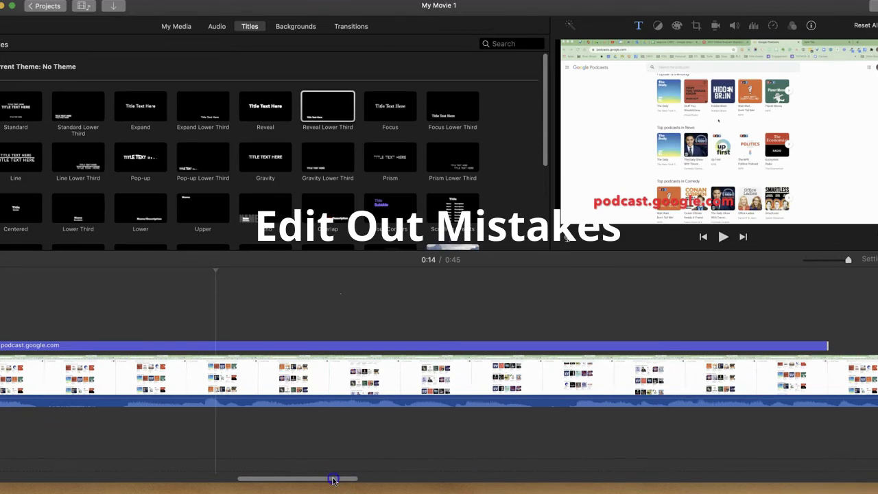
pyautogui.moveTo(333, 480); pyautogui.dragTo(770, 472)
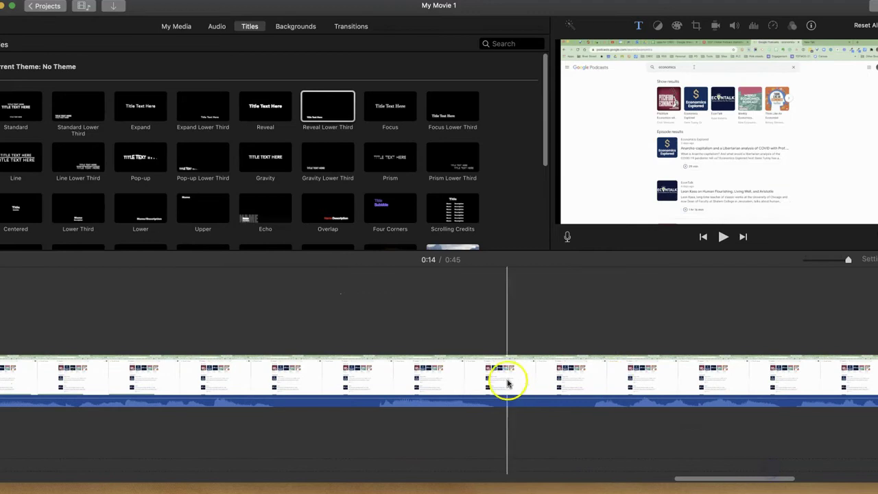
pyautogui.click(226, 286)
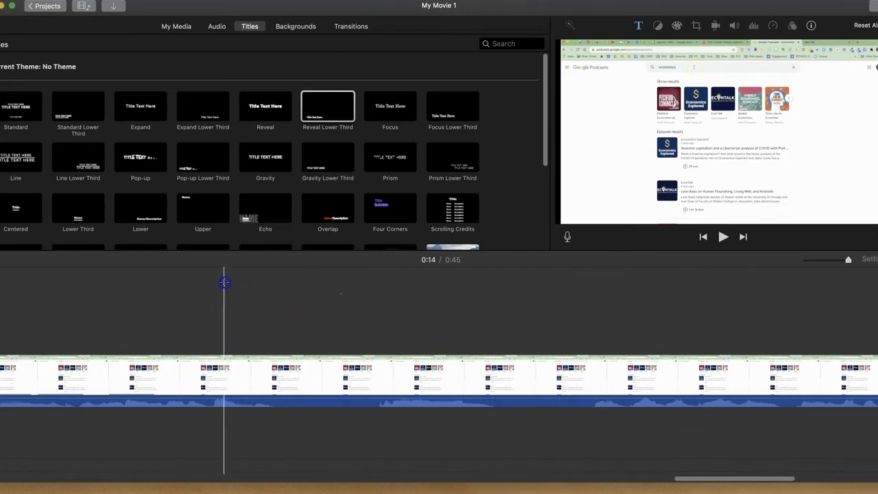
pyautogui.press('space')
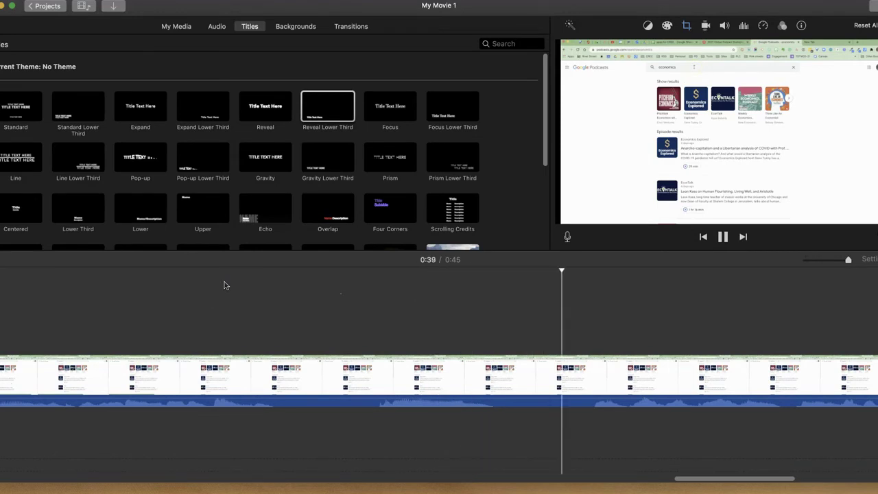
pyautogui.press('space')
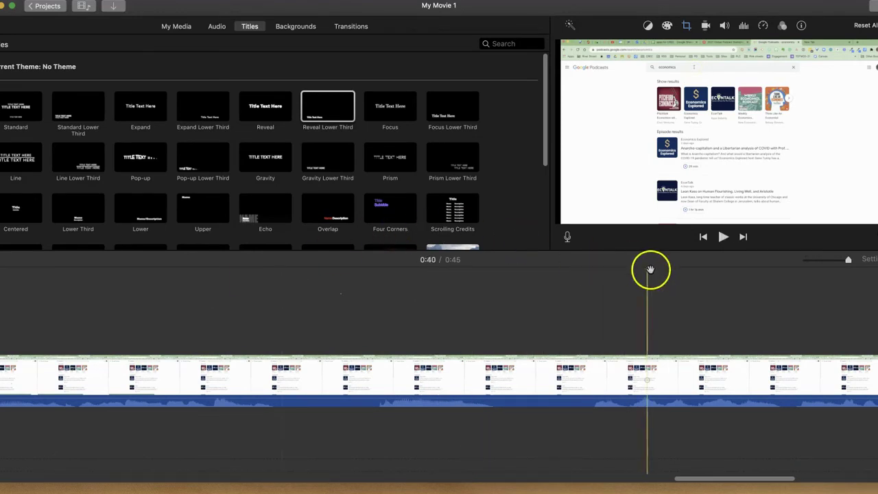
pyautogui.moveTo(647, 271); pyautogui.dragTo(636, 269)
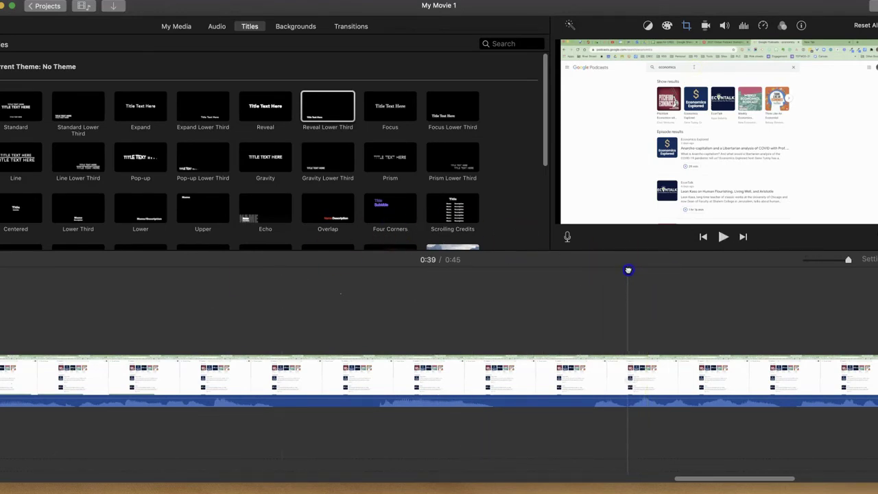
pyautogui.moveTo(627, 269)
pyautogui.mouseDown()
pyautogui.moveTo(624, 251)
pyautogui.moveTo(624, 290)
pyautogui.moveTo(626, 265)
pyautogui.mouseUp()
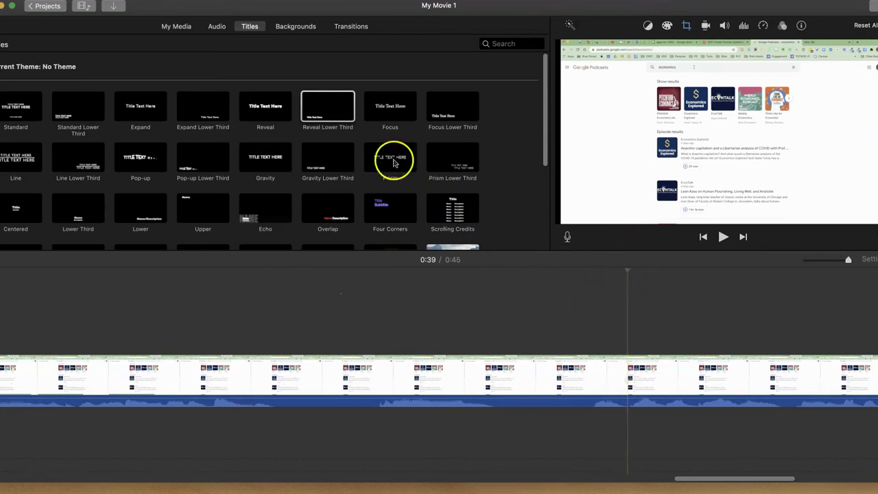
# Split the clip at 0:39 and again at 0:38 using Modify > Split Clip
pyautogui.click(131, 0)
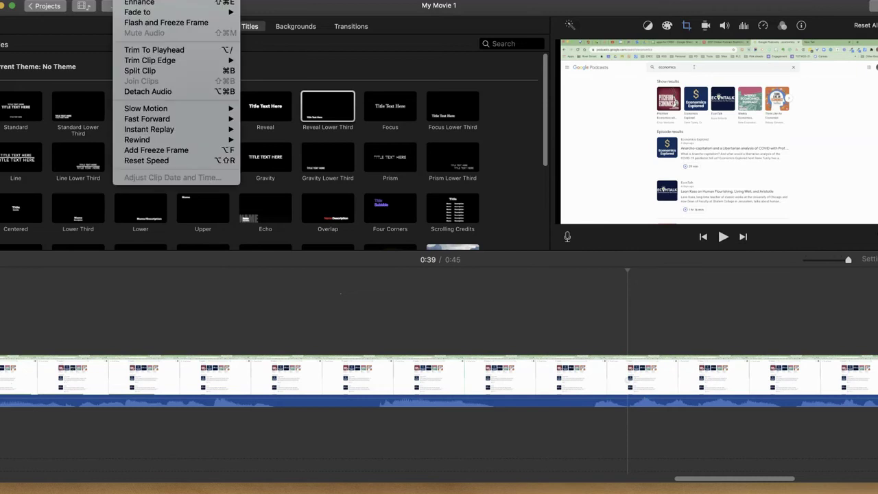
pyautogui.click(149, 72)
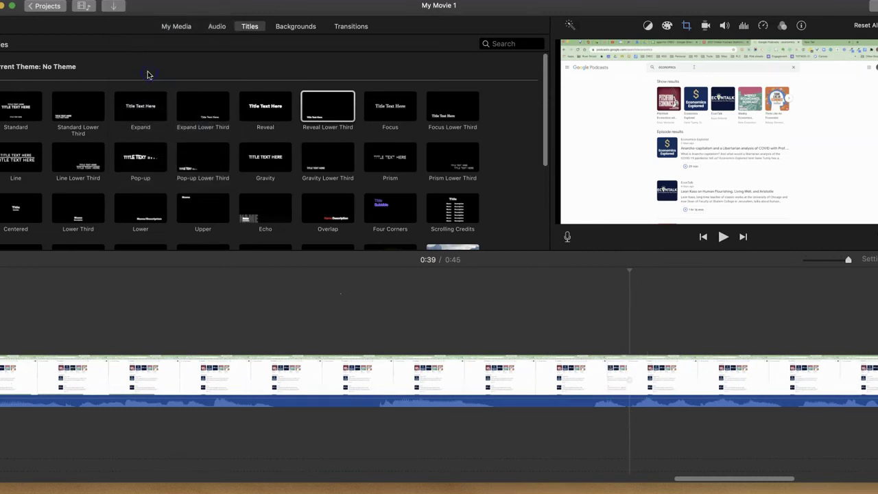
pyautogui.moveTo(629, 267)
pyautogui.mouseDown()
pyautogui.moveTo(372, 273)
pyautogui.moveTo(405, 241)
pyautogui.moveTo(441, 272)
pyautogui.moveTo(366, 265)
pyautogui.mouseUp()
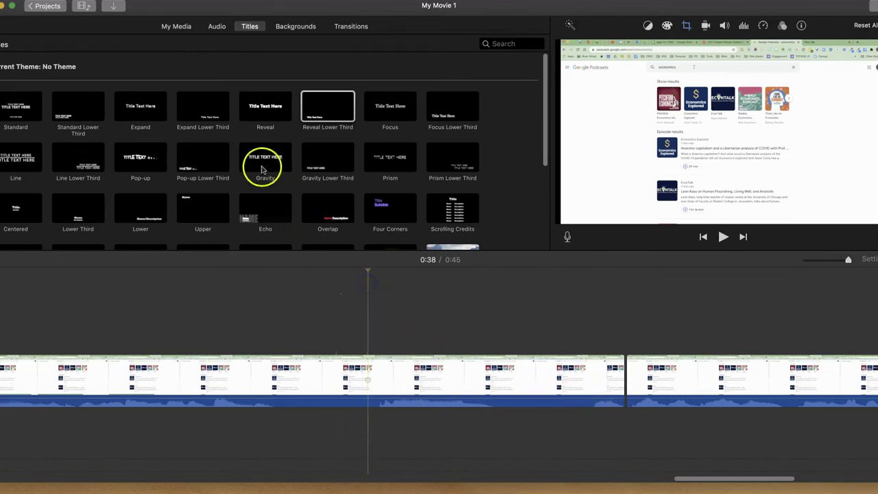
pyautogui.click(126, 0)
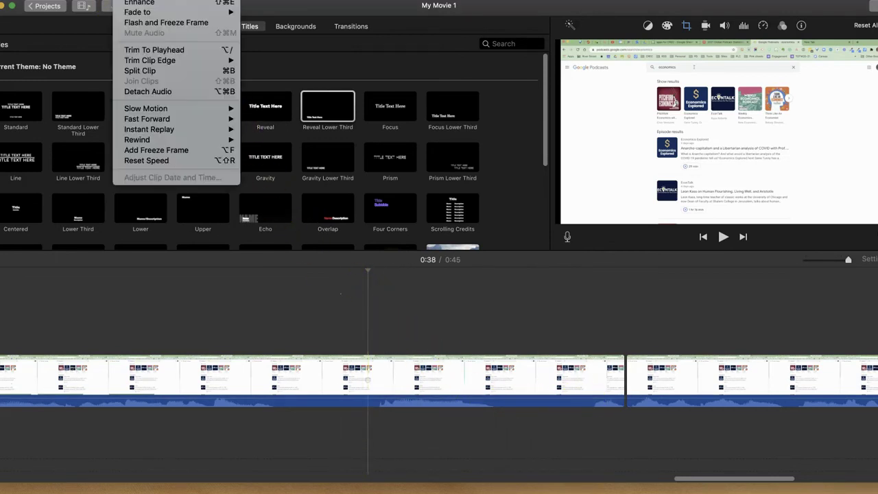
pyautogui.click(140, 71)
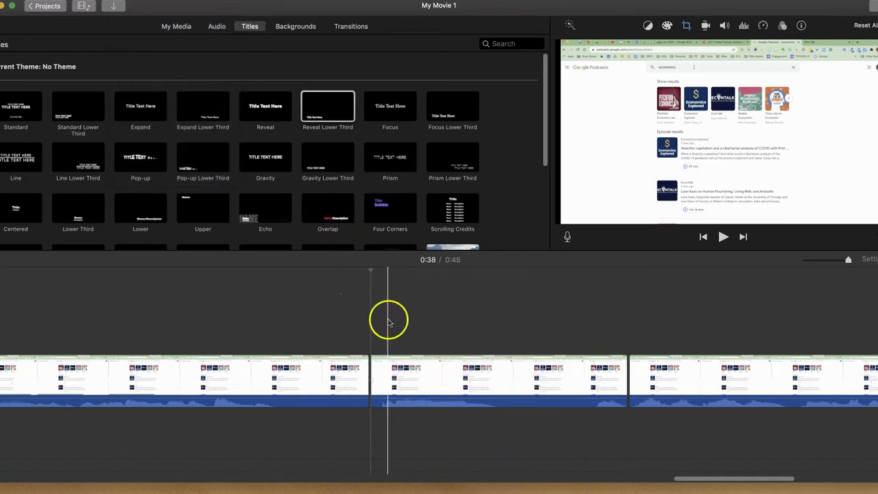
# Preview the split section, then delete the 1.8-second mistake clip
pyautogui.press('space')
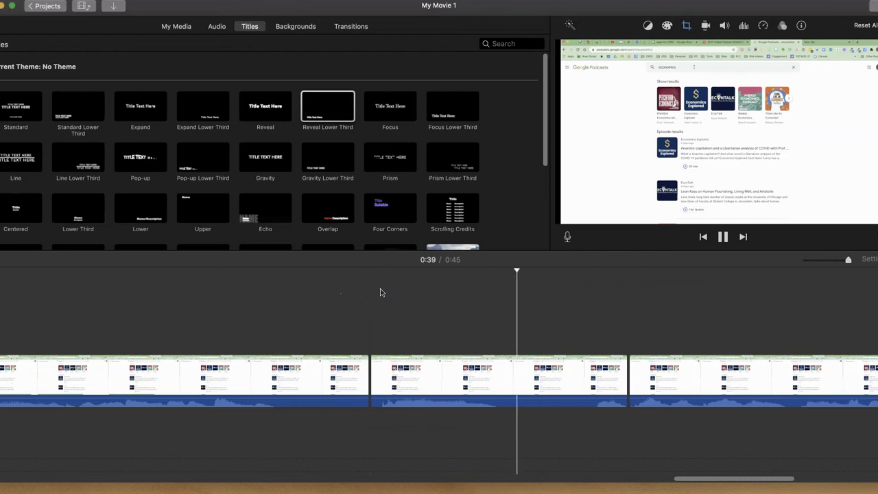
pyautogui.press('space')
pyautogui.click(500, 381)
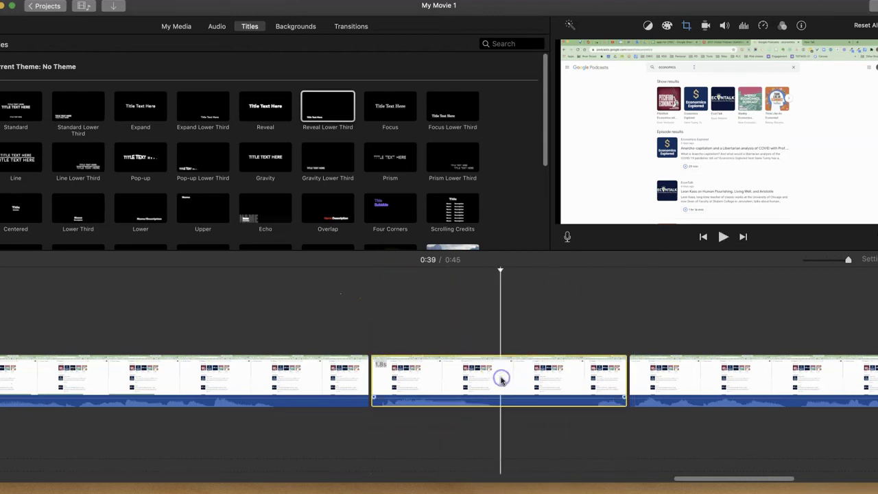
pyautogui.press('Delete')
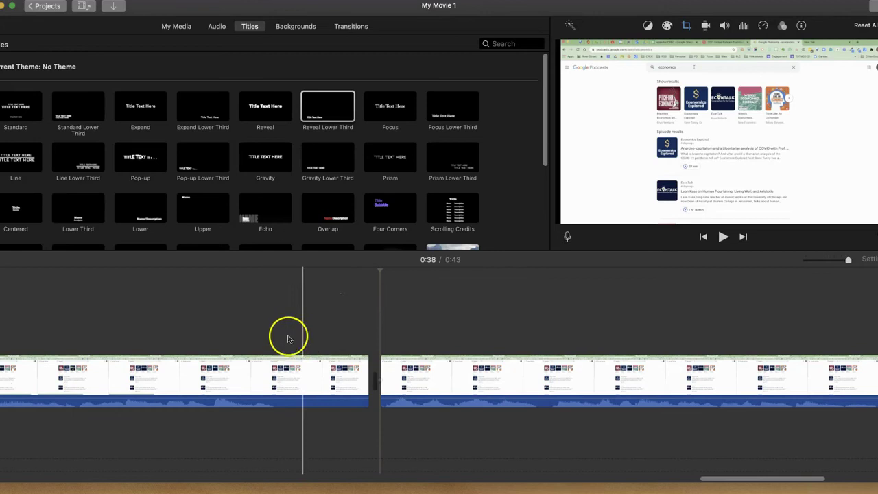
pyautogui.press('space')
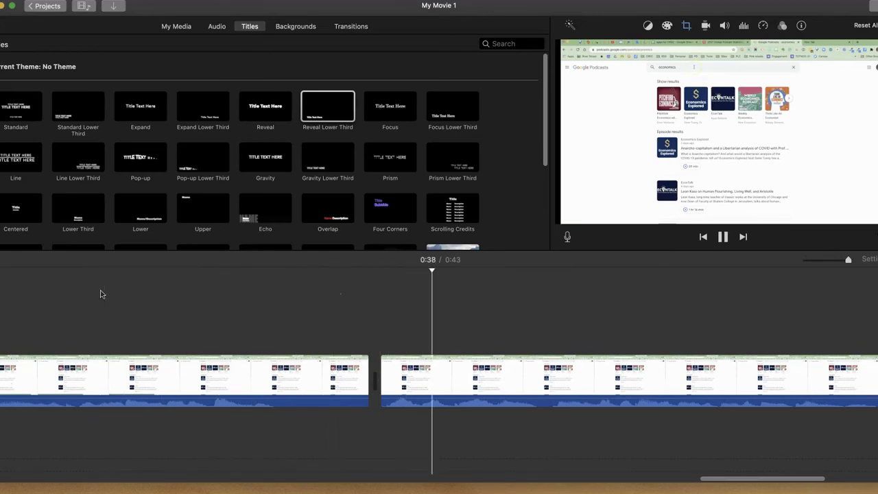
pyautogui.press('space')
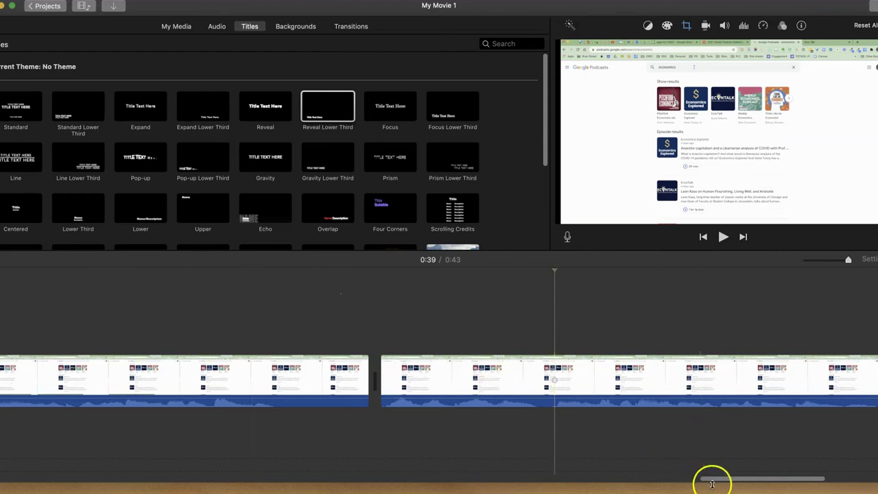
# Scroll to the recording's end, play from 0:41, and set the playhead at 0:42
pyautogui.moveTo(712, 482); pyautogui.dragTo(761, 478)
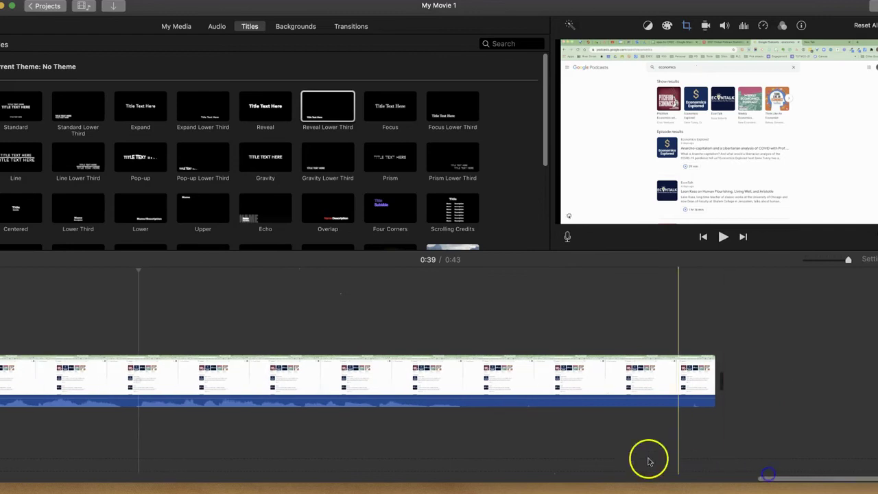
pyautogui.click(402, 333)
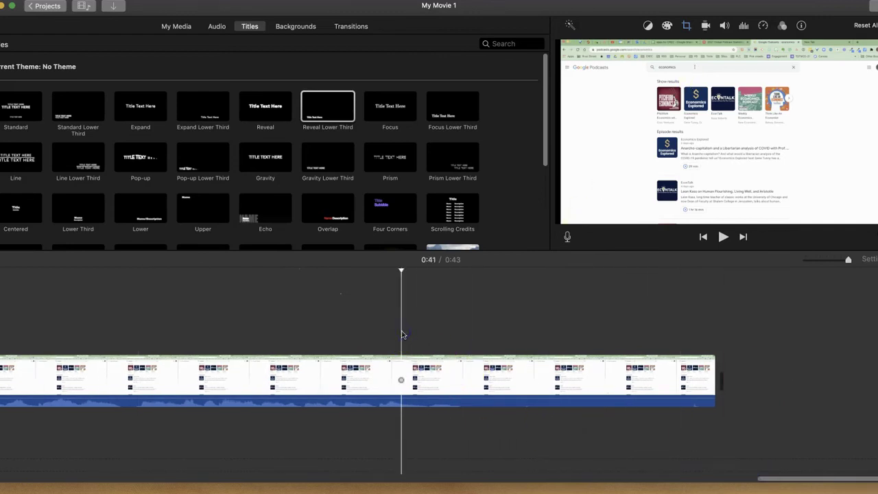
pyautogui.press('space')
pyautogui.press('space')
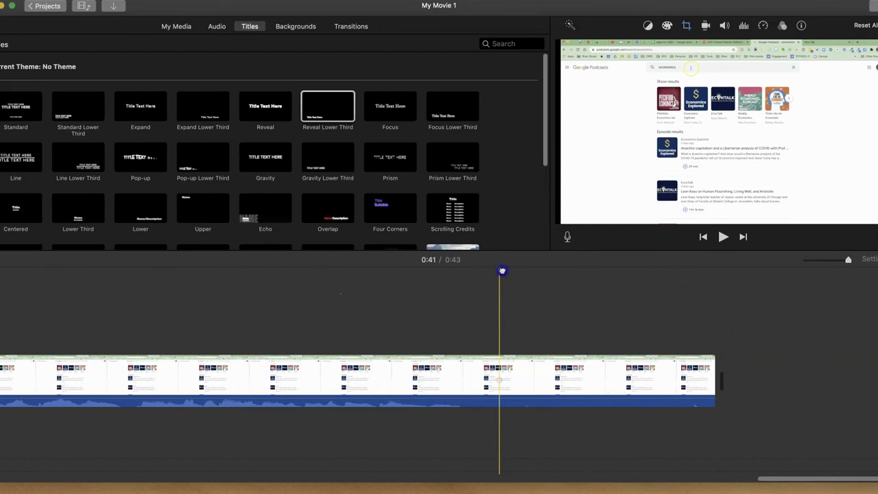
pyautogui.moveTo(502, 270); pyautogui.dragTo(533, 271)
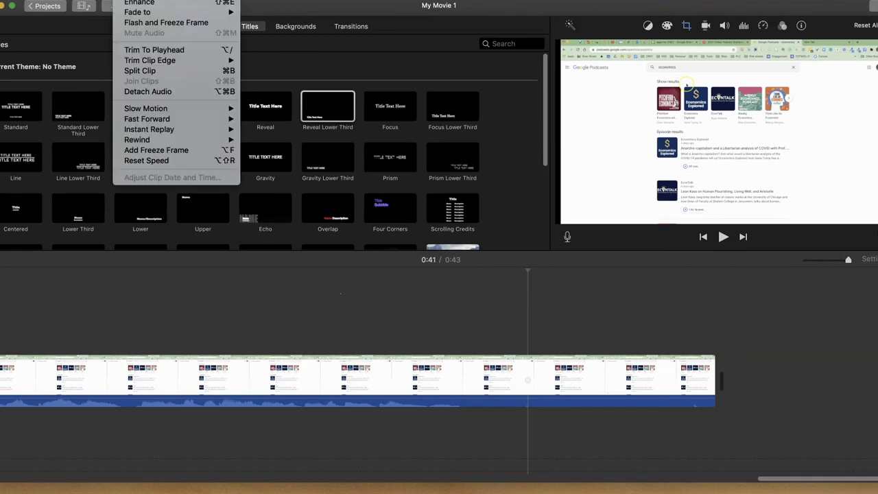
# Split the clip at 0:42 and delete the 1.3-second silent tail
pyautogui.click(159, 71)
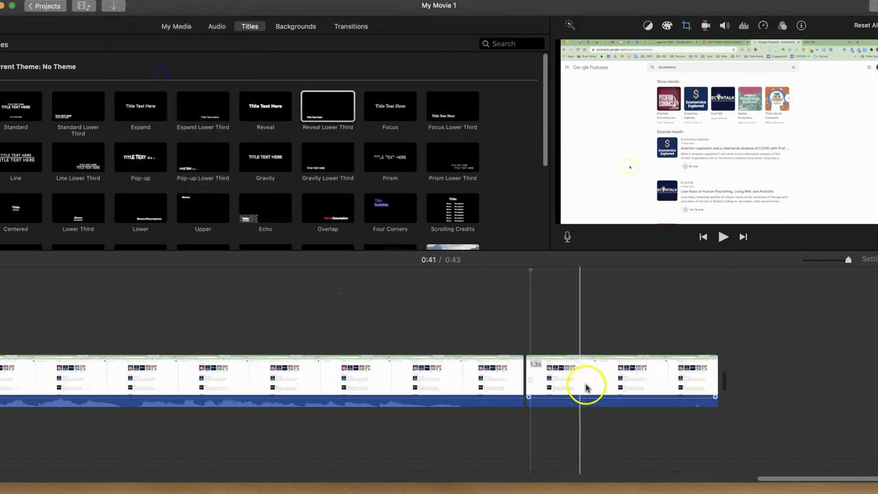
pyautogui.click(620, 386)
pyautogui.press('Delete')
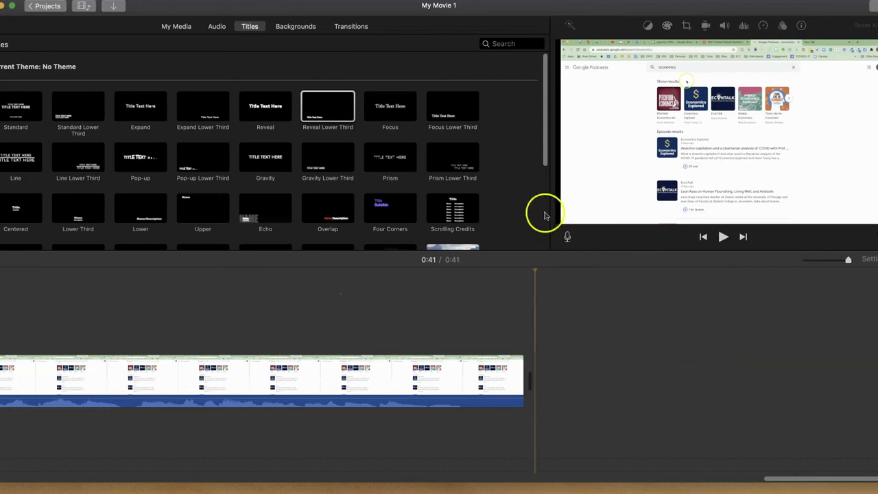
# Add a 1-second Fade to Black transition at the clip's end and preview it
pyautogui.click(353, 27)
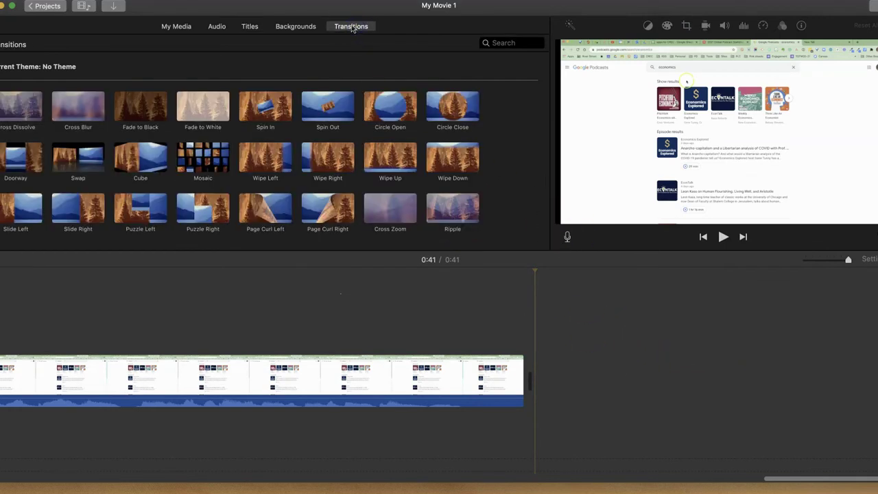
pyautogui.moveTo(145, 107); pyautogui.dragTo(484, 372)
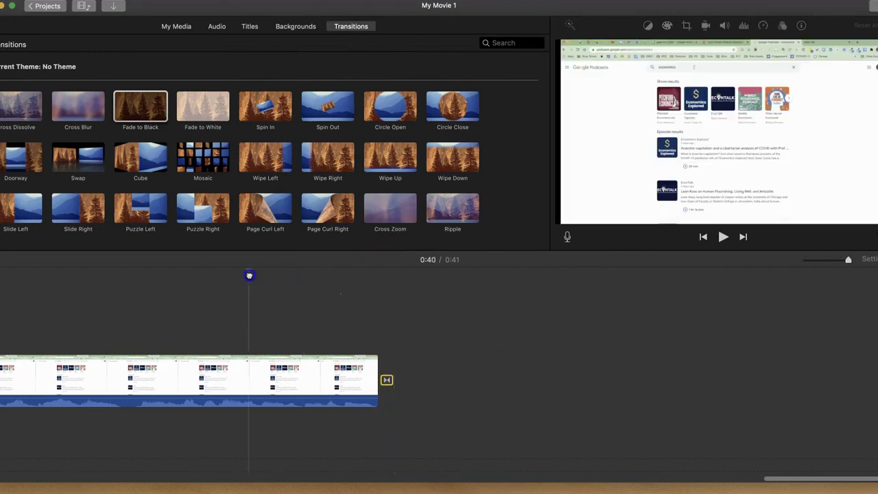
pyautogui.press('space')
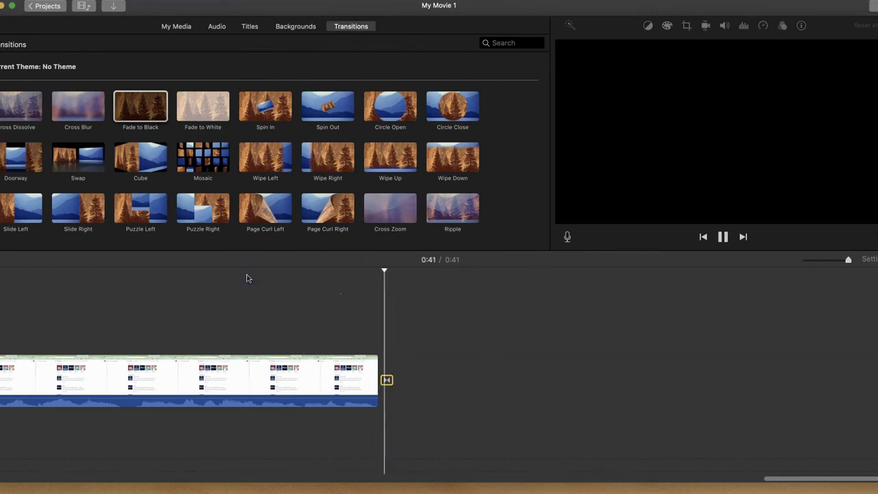